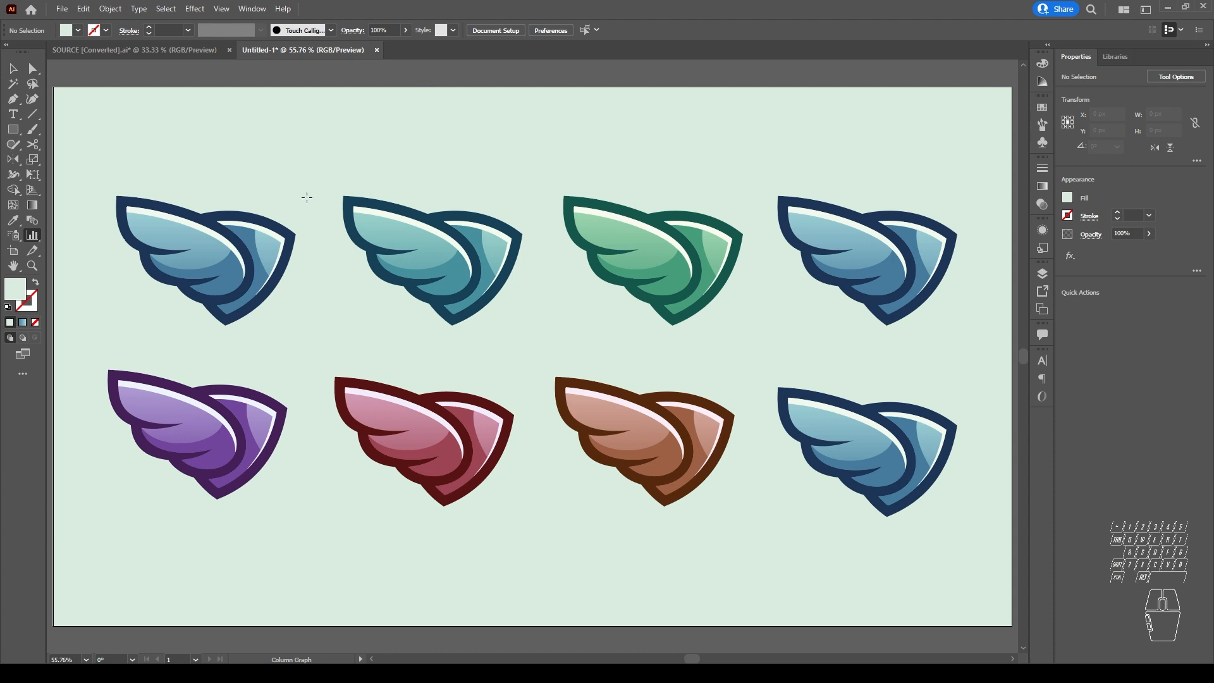
Step: Try to move the background rectangle with the Selection tool, and undo the move
click(16, 68)
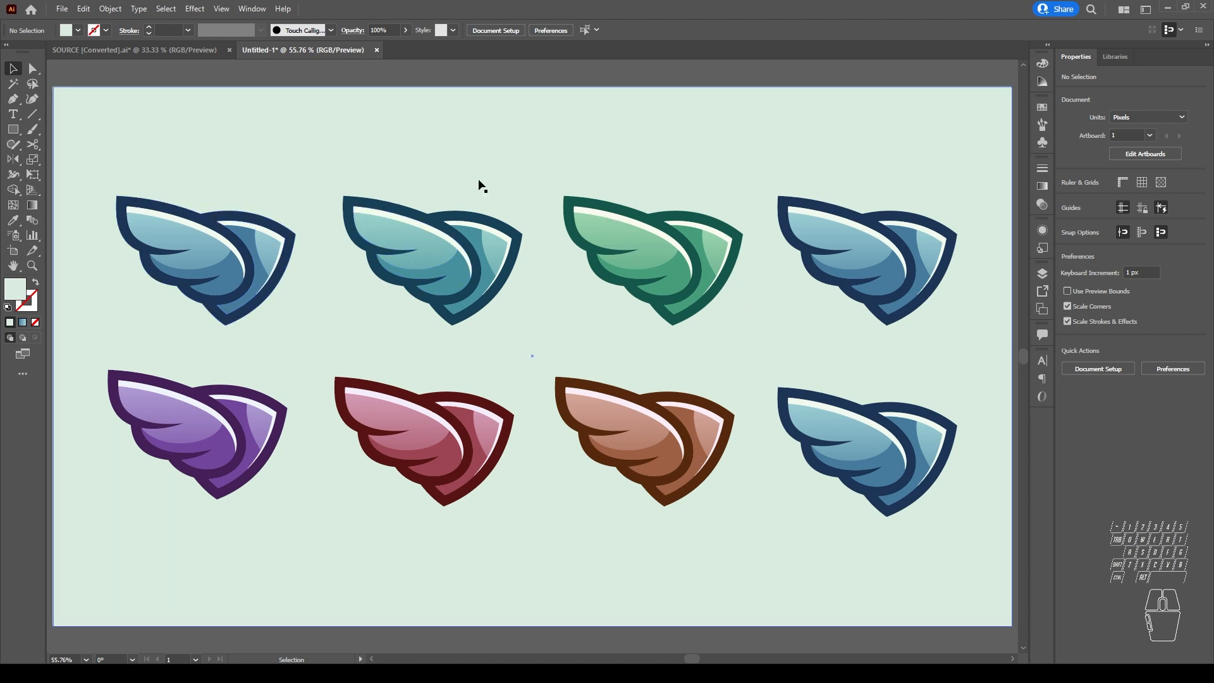
drag(535, 153, 517, 145)
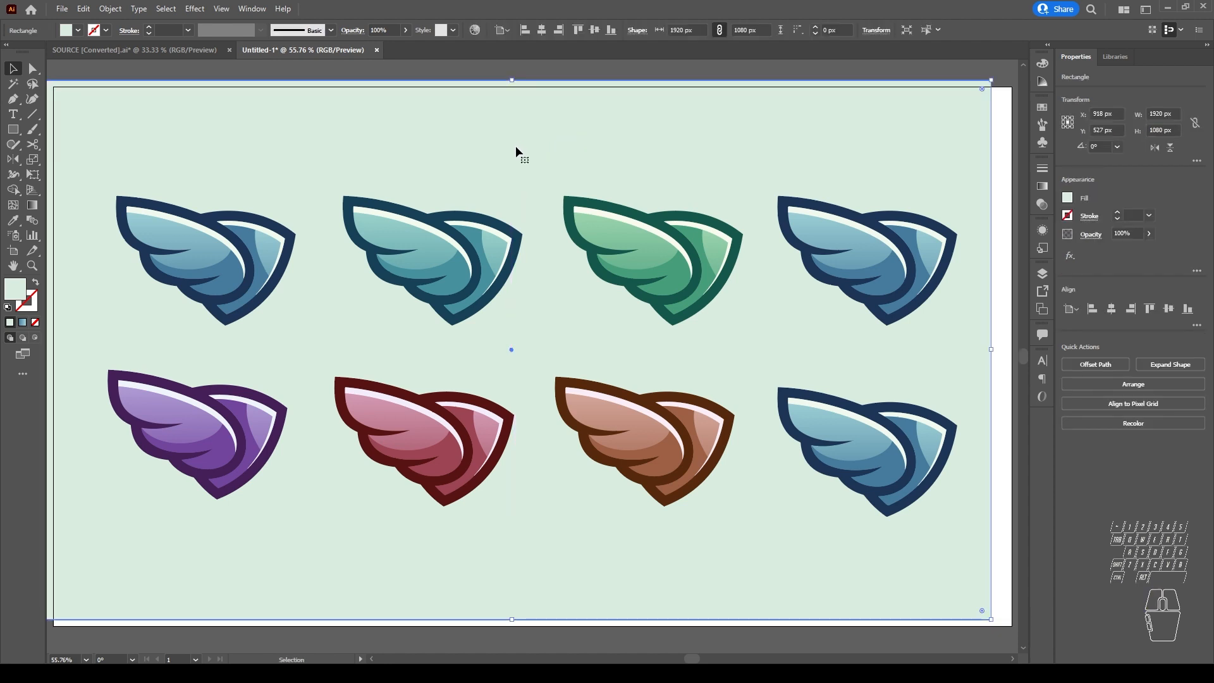
key(ctrl+z)
key(ctrl+z)
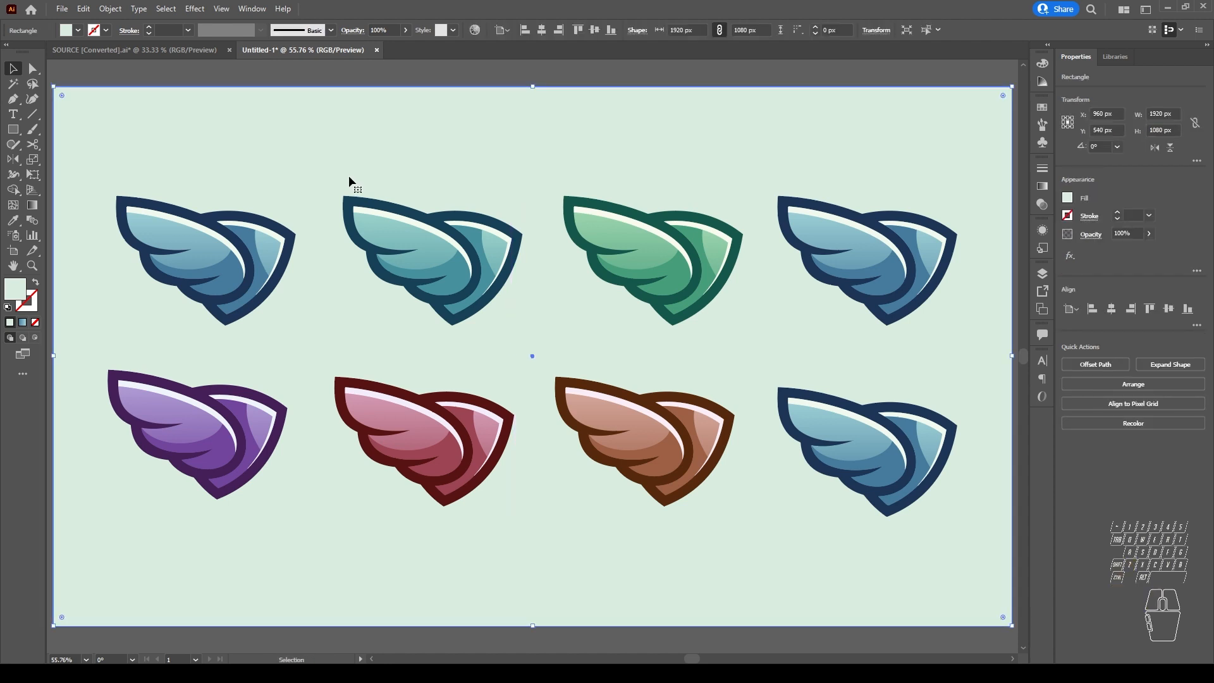
Step: Try to select the first two wings of the upper row, and undo shifting the background rectangle sideways
click(215, 242)
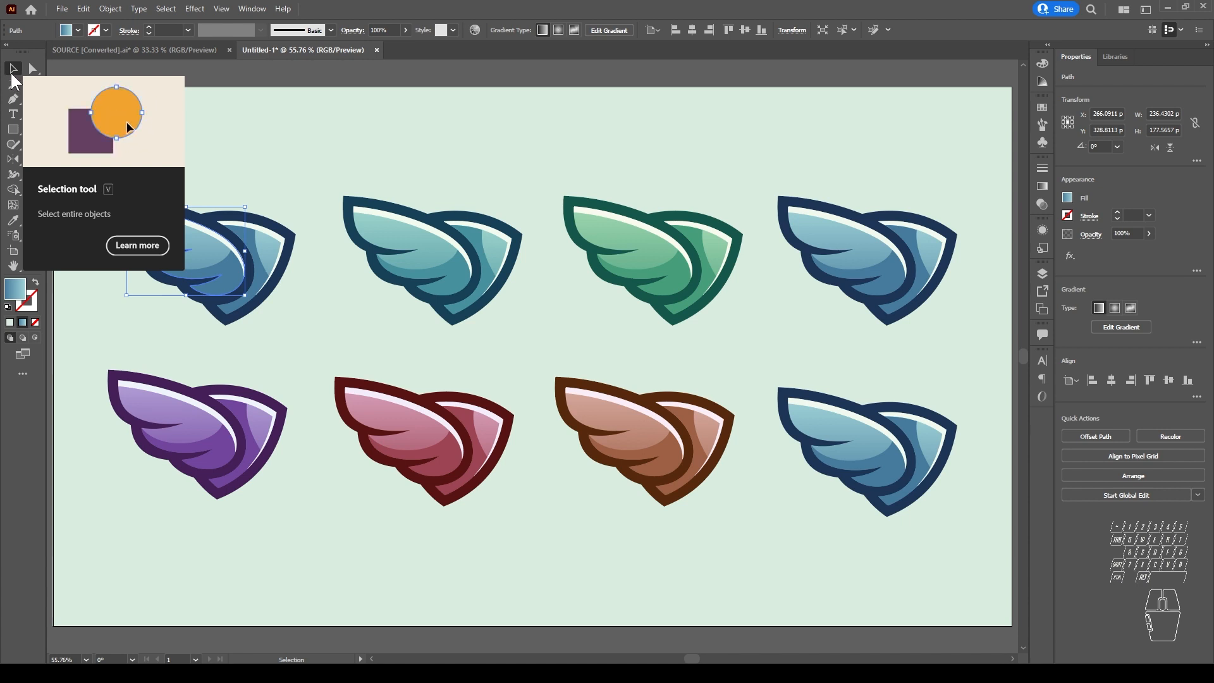
drag(133, 76, 528, 350)
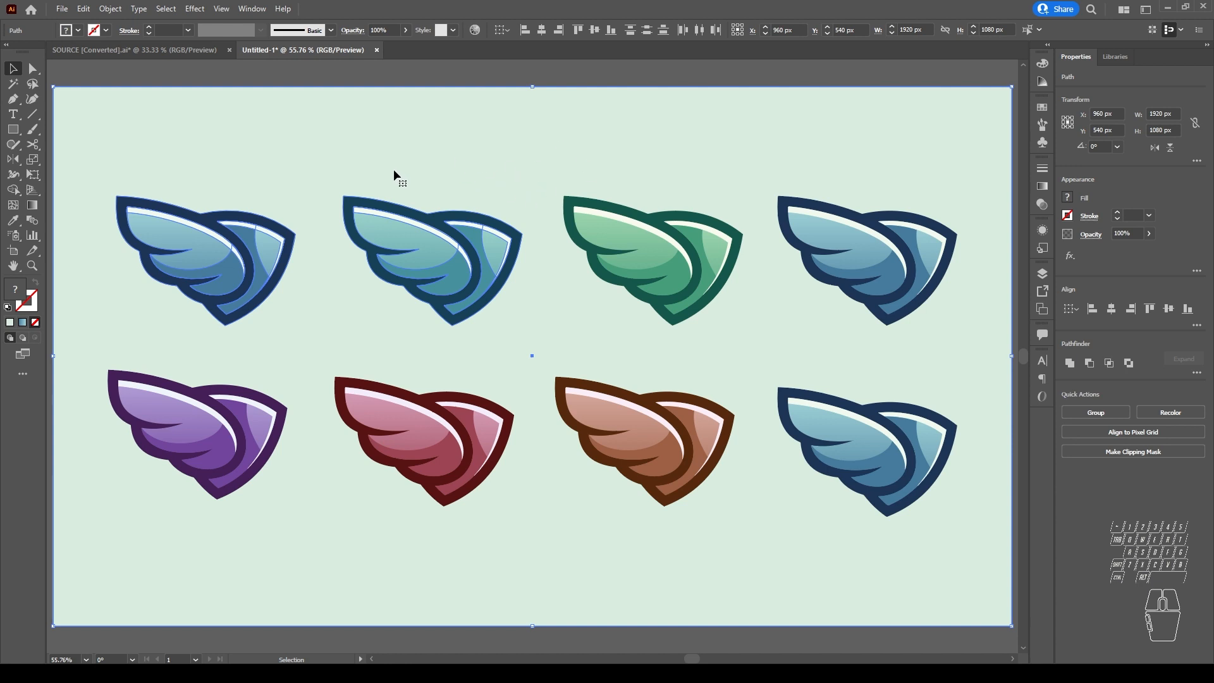
click(501, 71)
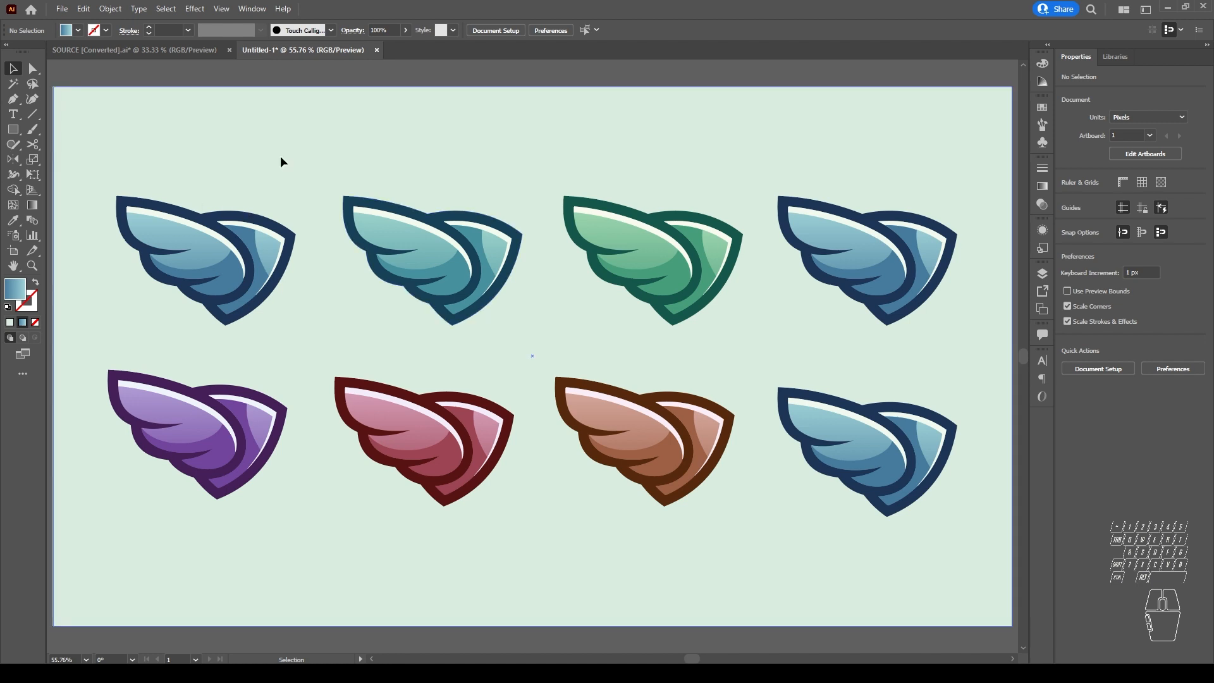
drag(281, 158, 102, 159)
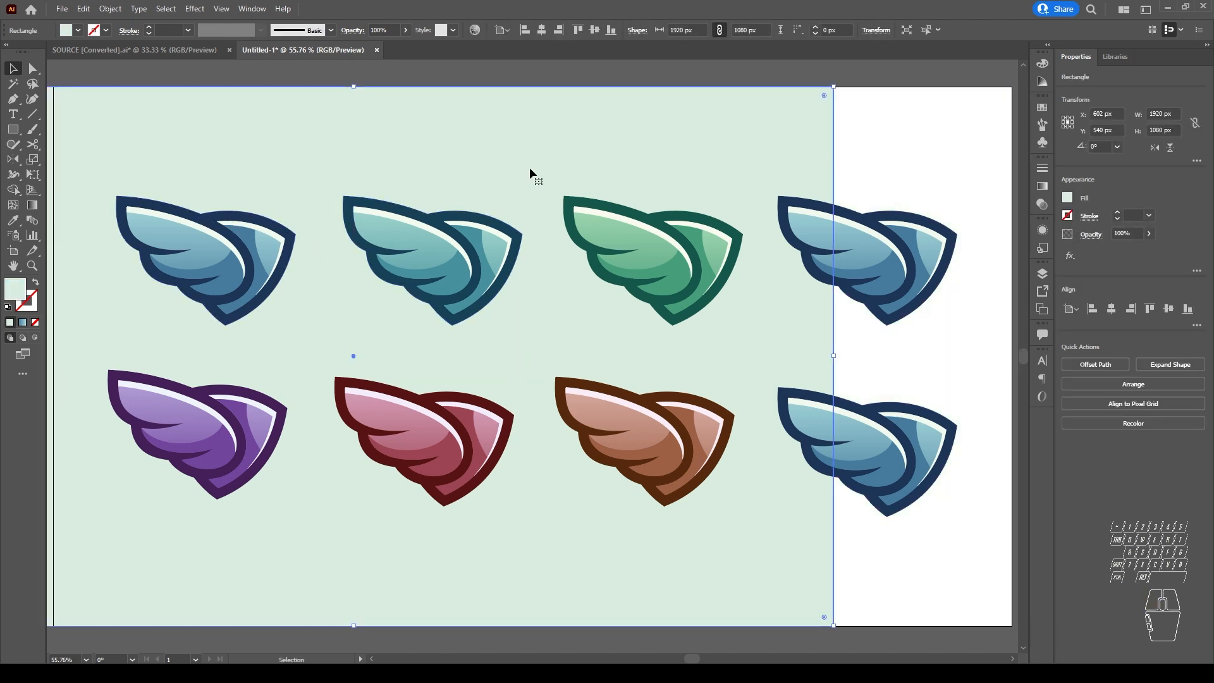
key(ctrl+z)
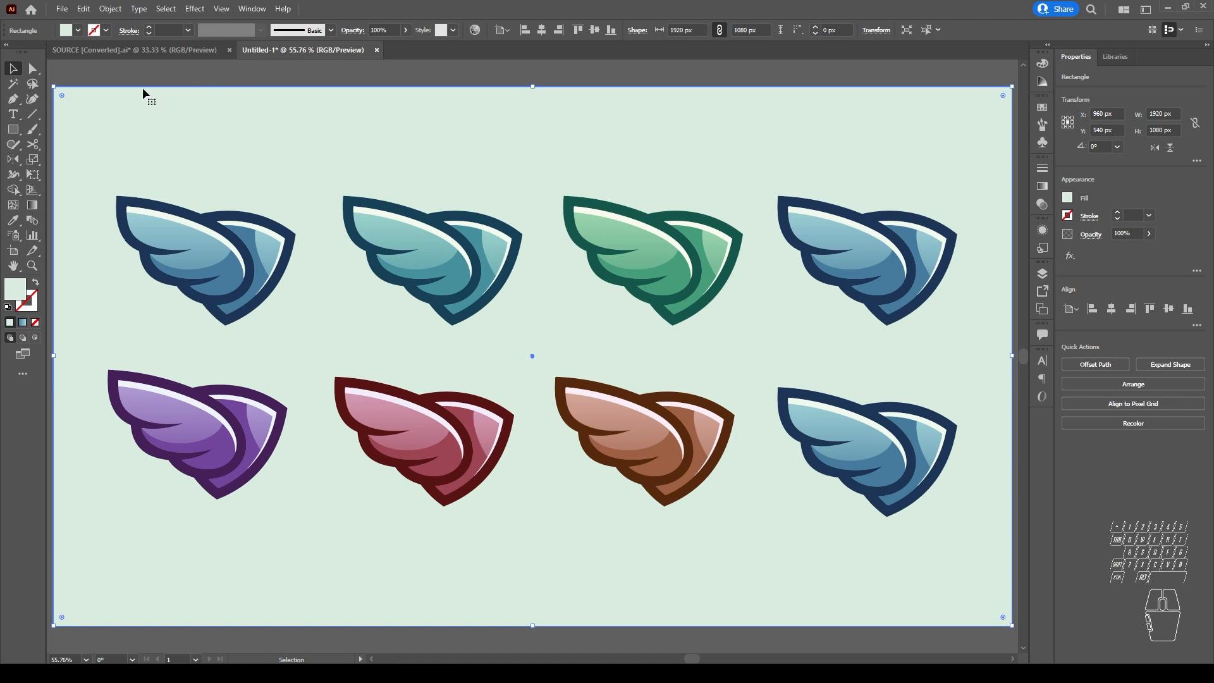
Step: Lock the selected background rectangle and test the lock by sweeping selection marquees over the empty area above the wings
click(110, 8)
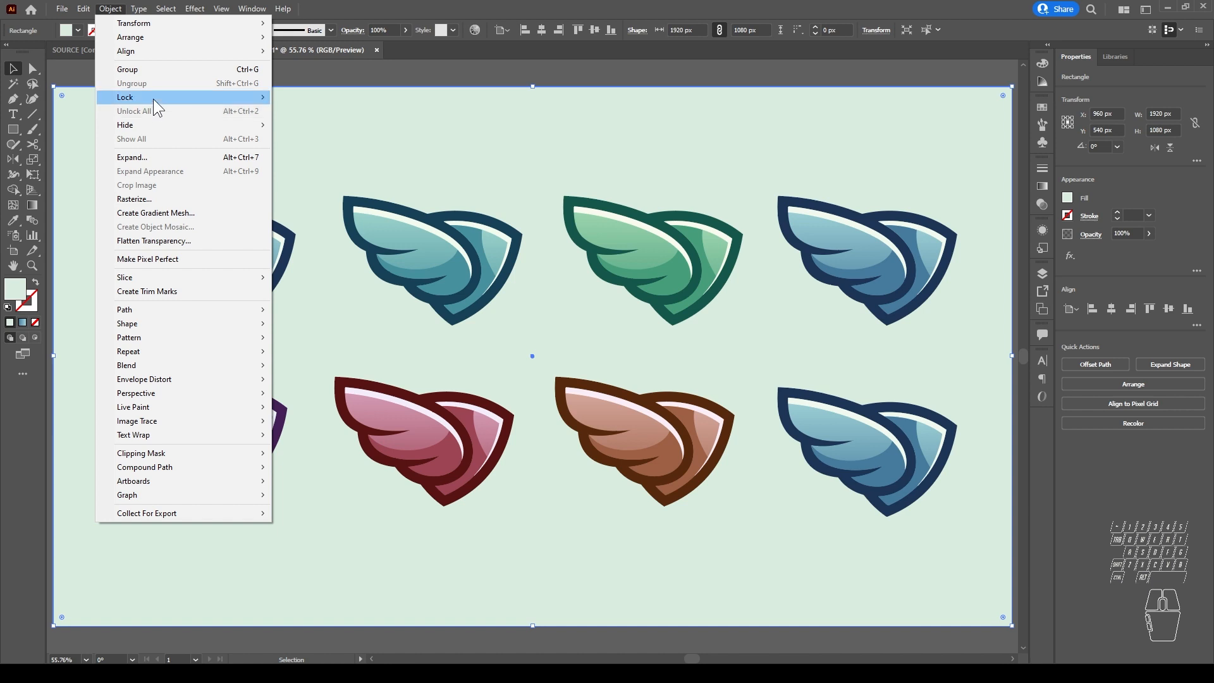
mouse_move(153, 98)
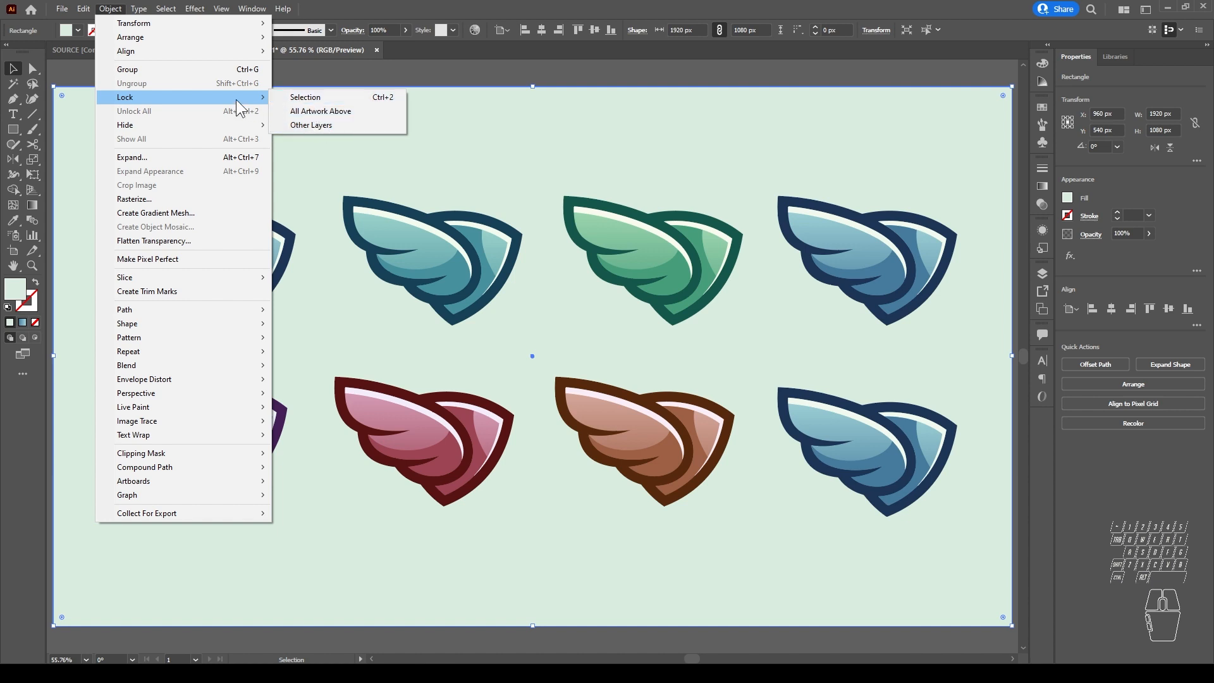
click(309, 101)
drag(729, 152, 457, 122)
mouse_move(594, 118)
mouse_down()
mouse_move(504, 106)
mouse_move(307, 133)
mouse_up()
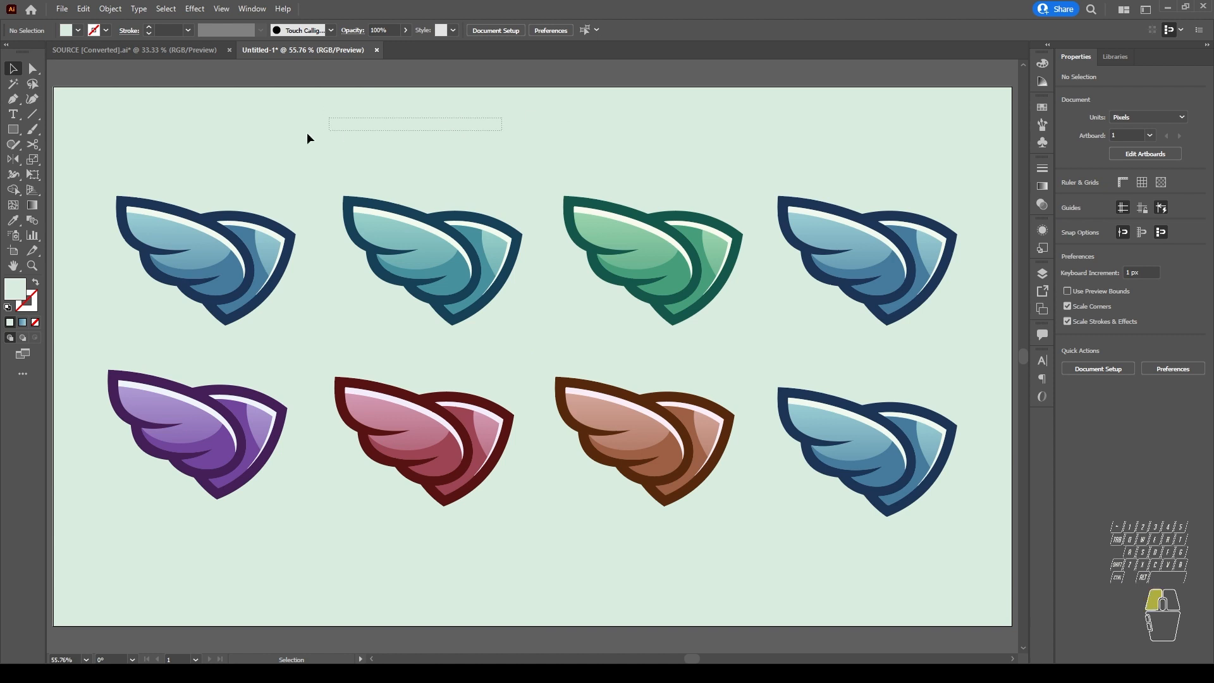
drag(637, 130, 238, 157)
drag(541, 101, 399, 161)
Step: Unlock all objects and try to move the background rectangle
click(112, 9)
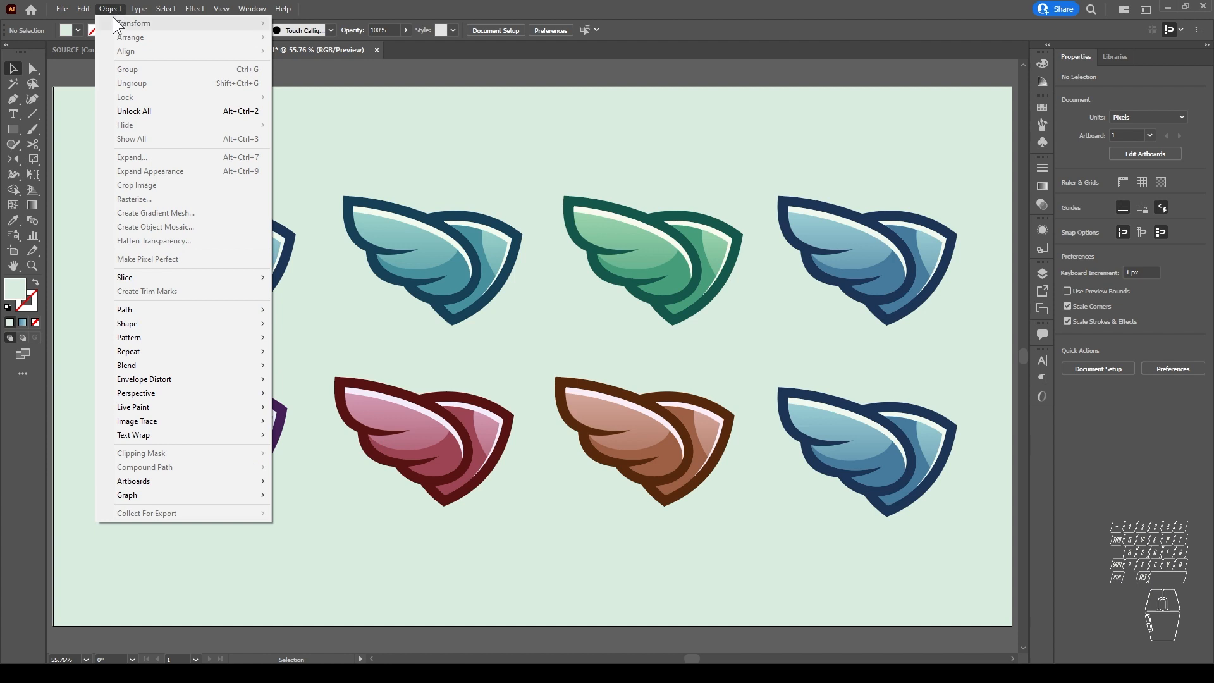
click(160, 113)
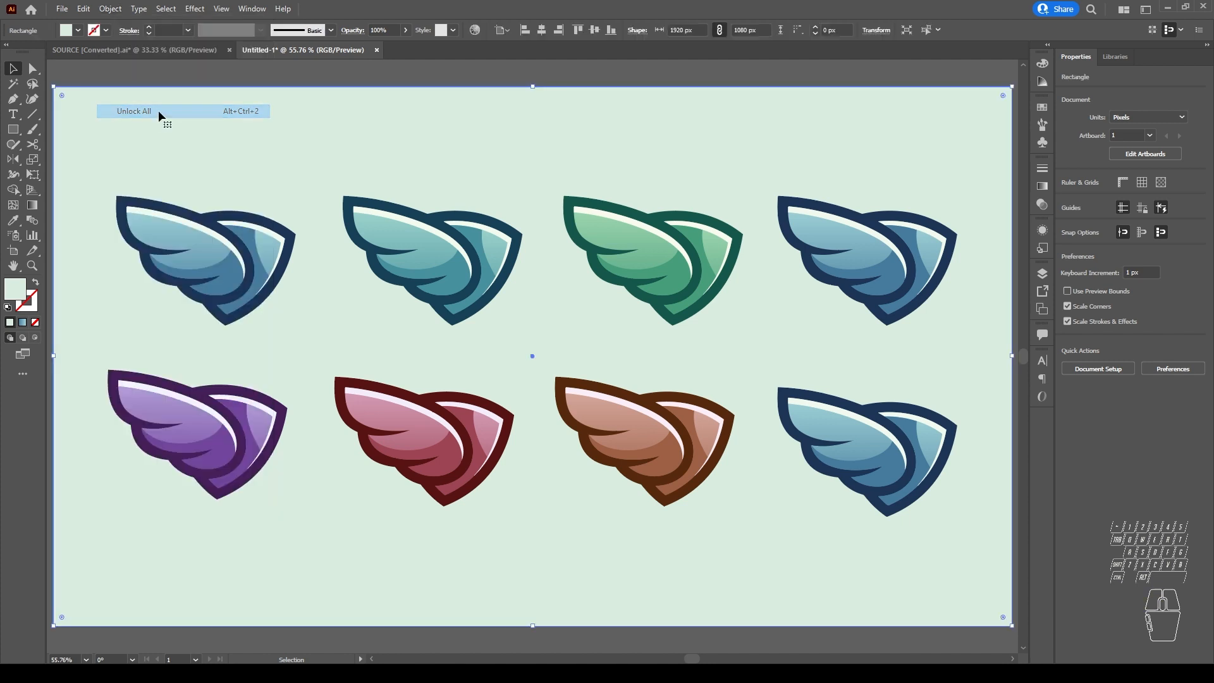
click(444, 78)
drag(490, 128, 444, 138)
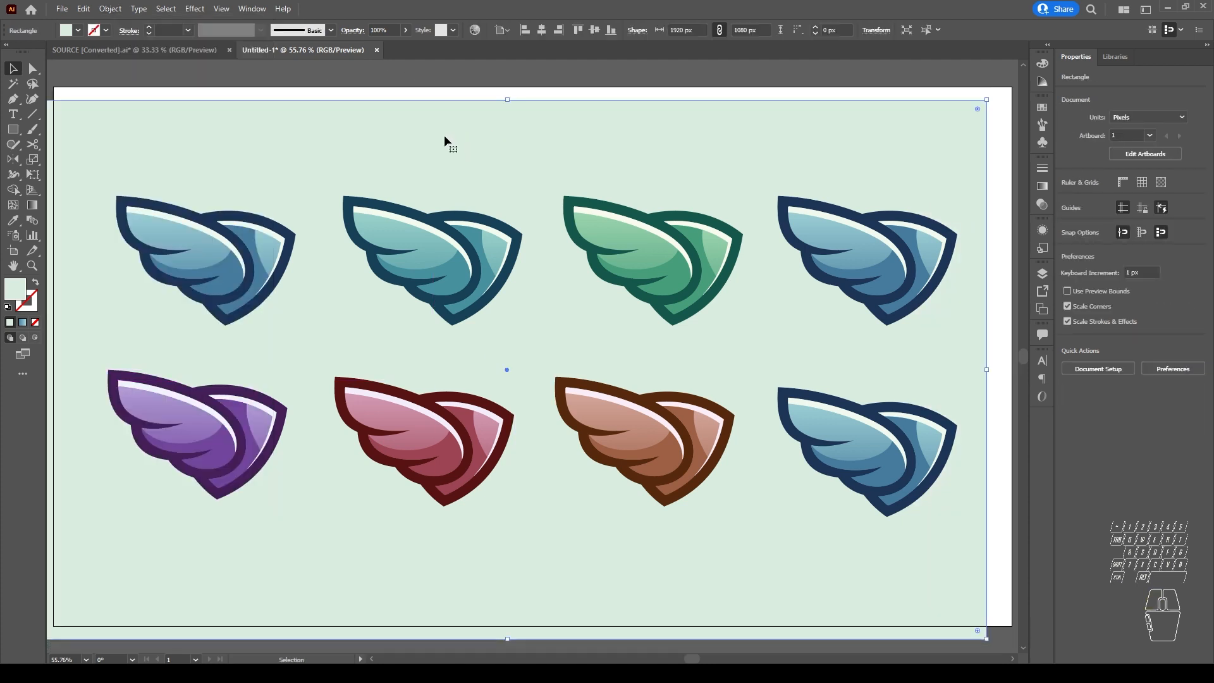
Step: Lock the background rectangle in its original position on the artboard
click(110, 9)
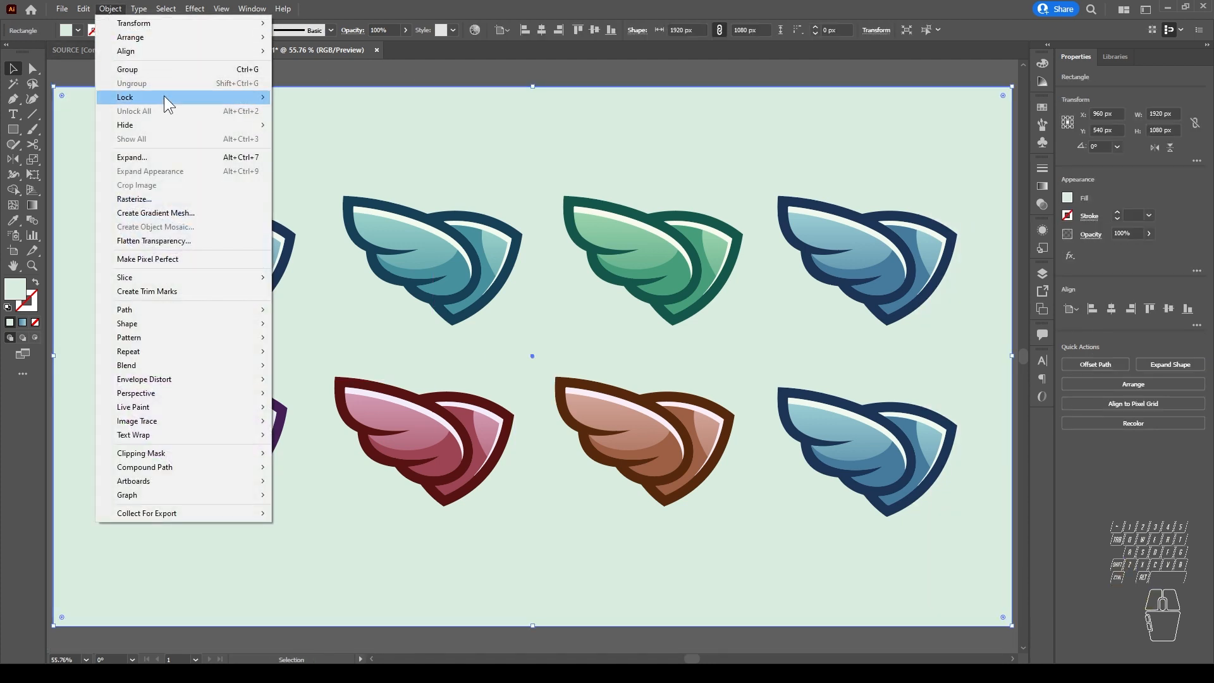
mouse_move(165, 97)
click(329, 98)
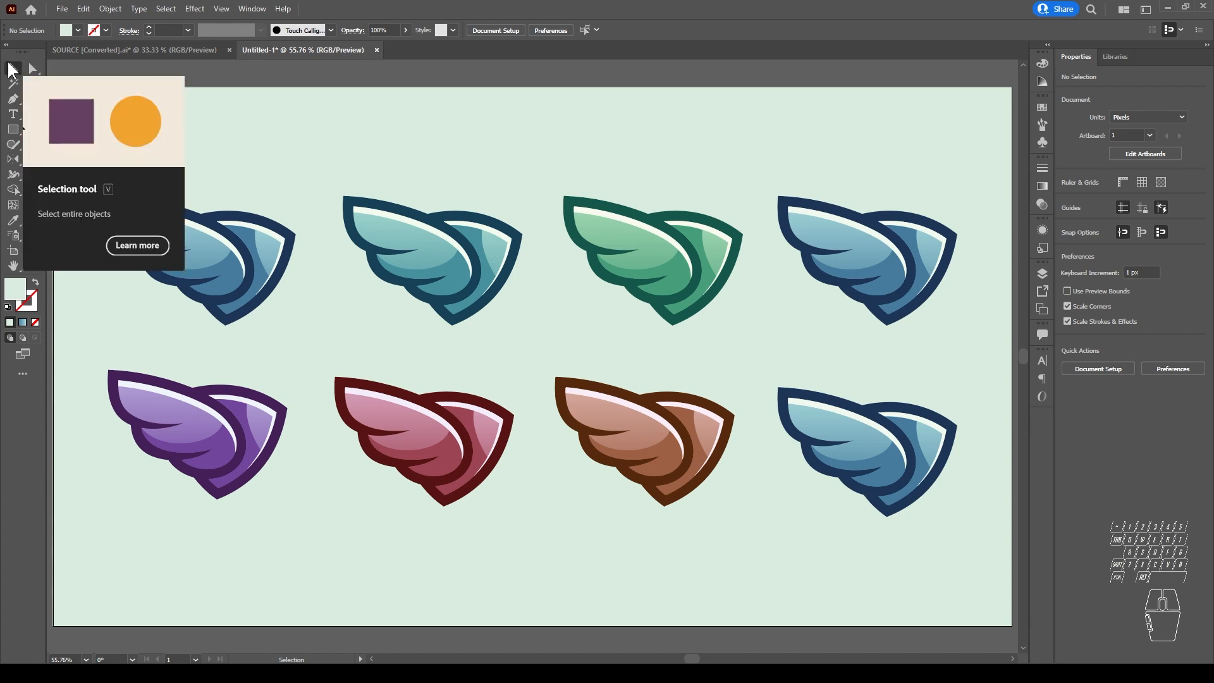
Step: Marquee-select the first two wings of the upper row with the Selection tool
drag(74, 165, 533, 344)
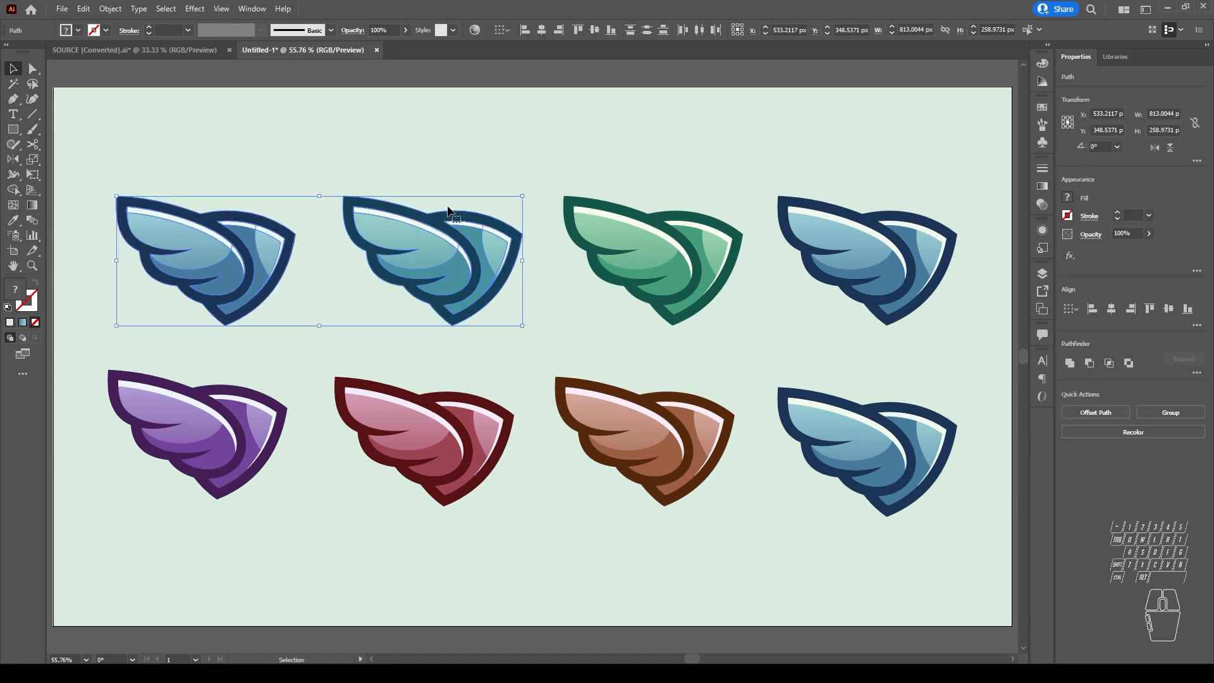
click(72, 161)
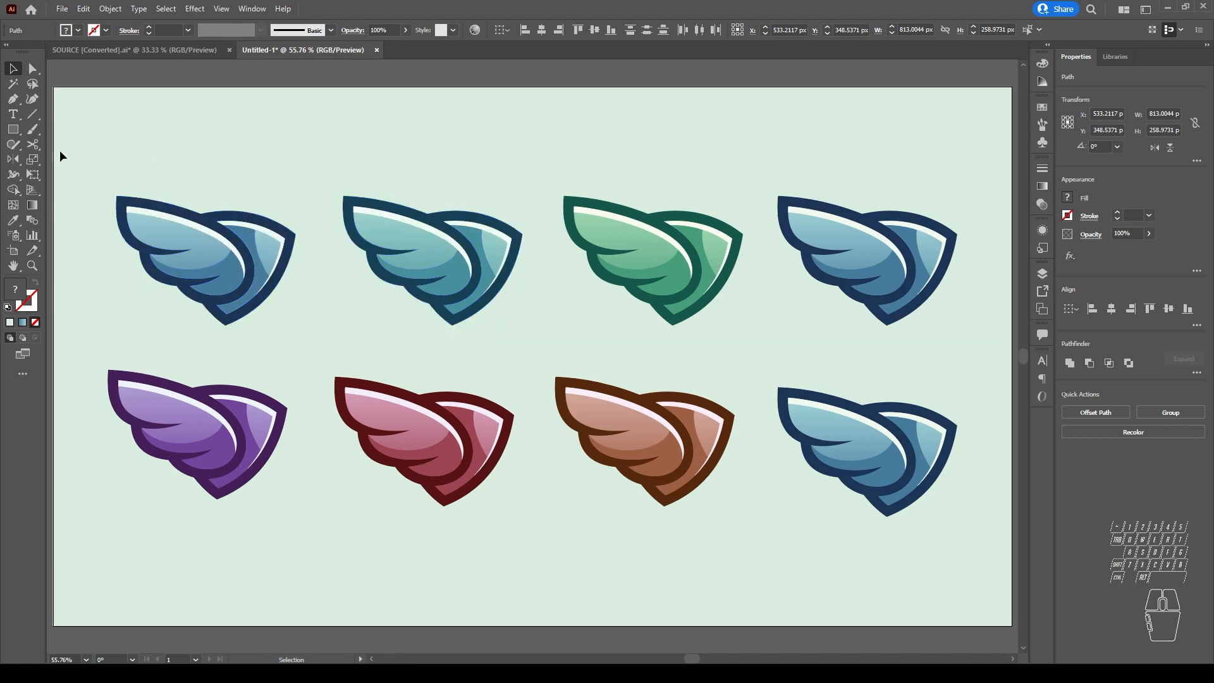
drag(90, 149, 505, 357)
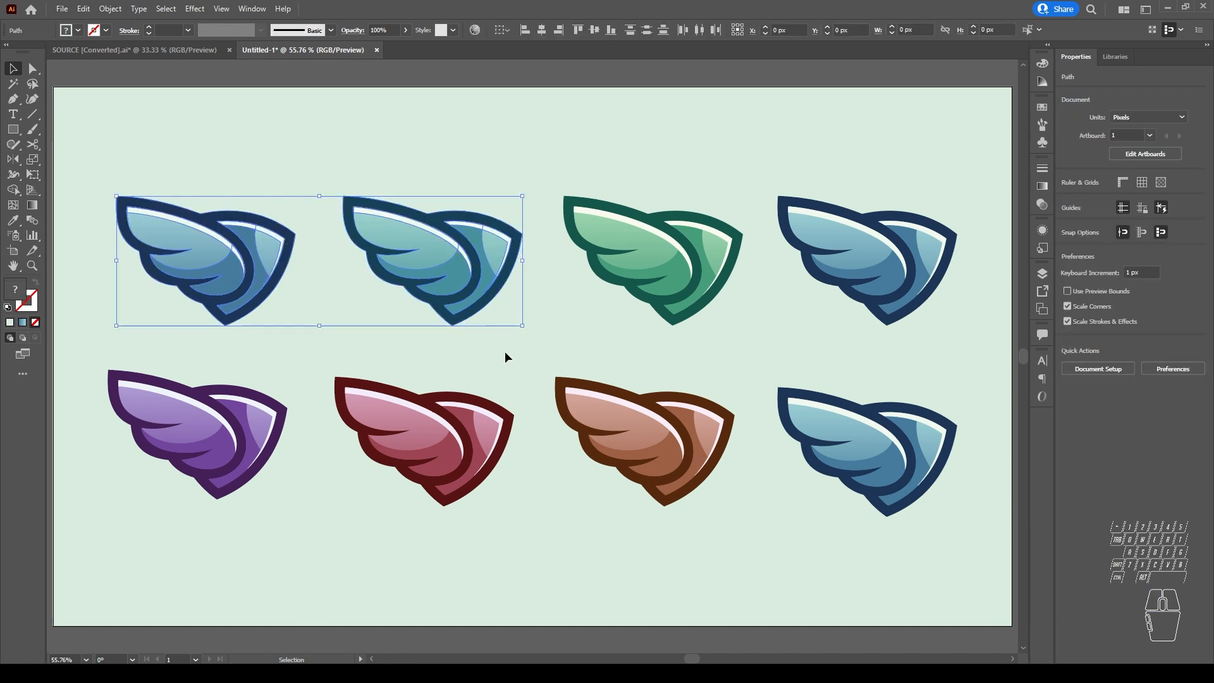
Step: Select the anchor points of the first two upper-row wings with the Direct Selection tool, and clear the selection
click(33, 69)
drag(95, 177, 545, 350)
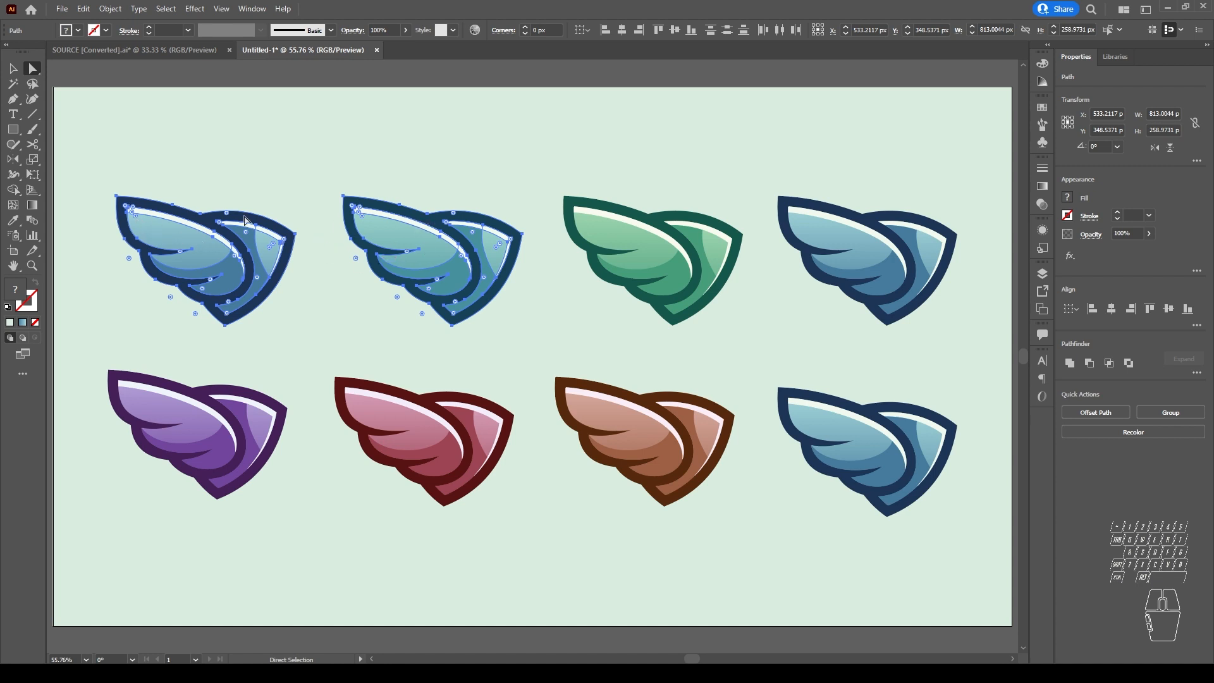
click(138, 220)
drag(138, 221, 156, 236)
click(311, 190)
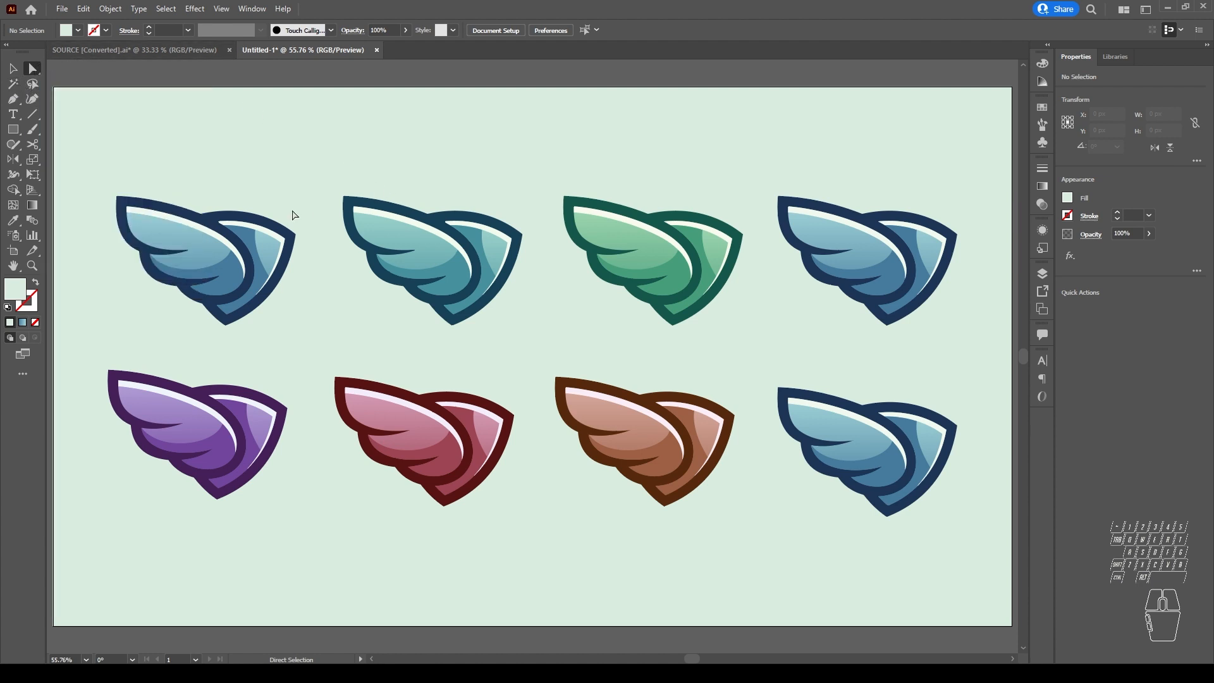
Step: Lasso-select the first upper-row wing together with the red, brown and blue wings of the lower row
click(34, 83)
mouse_move(316, 217)
mouse_down()
mouse_move(276, 185)
mouse_move(155, 152)
mouse_move(96, 165)
mouse_move(86, 181)
mouse_move(102, 260)
mouse_move(161, 309)
mouse_move(255, 356)
mouse_move(295, 331)
mouse_move(314, 216)
mouse_up()
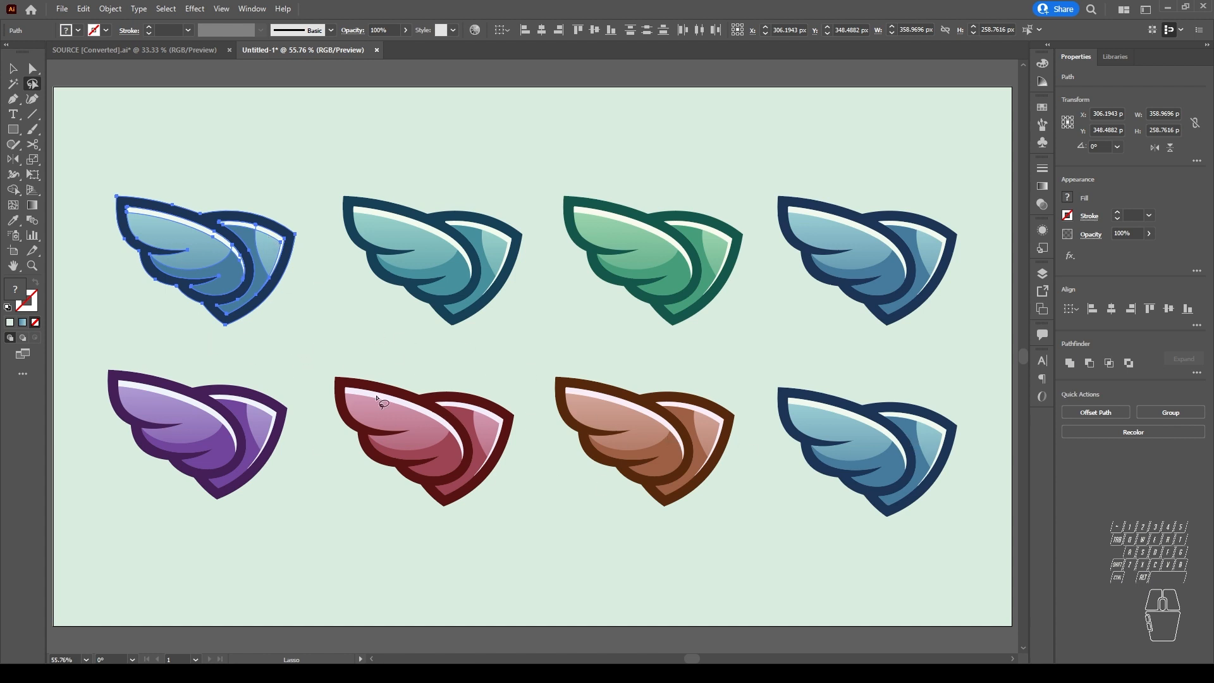
mouse_move(235, 348)
mouse_down()
mouse_move(149, 335)
mouse_move(92, 176)
mouse_move(101, 140)
mouse_move(220, 164)
mouse_move(288, 195)
mouse_move(310, 247)
mouse_move(379, 313)
mouse_move(488, 337)
mouse_move(902, 373)
mouse_move(979, 406)
mouse_move(980, 479)
mouse_move(932, 574)
mouse_move(374, 547)
mouse_move(234, 349)
mouse_up()
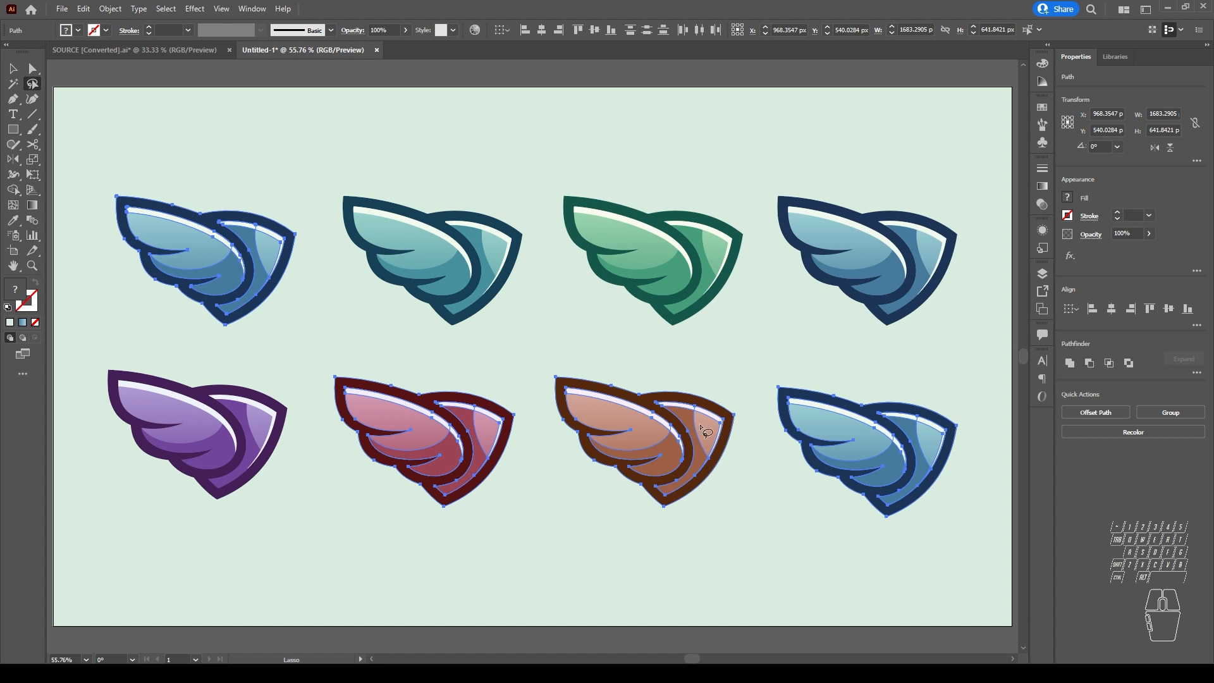
Step: Lasso-select the blue wing of the lower row and add the brown wing to the selection
mouse_move(777, 456)
mouse_down()
mouse_move(765, 380)
mouse_move(889, 369)
mouse_move(988, 408)
mouse_move(987, 530)
mouse_move(849, 561)
mouse_move(778, 452)
mouse_up()
mouse_move(748, 367)
mouse_down()
mouse_move(767, 522)
mouse_move(959, 568)
mouse_move(993, 426)
mouse_move(795, 353)
mouse_move(759, 372)
mouse_up()
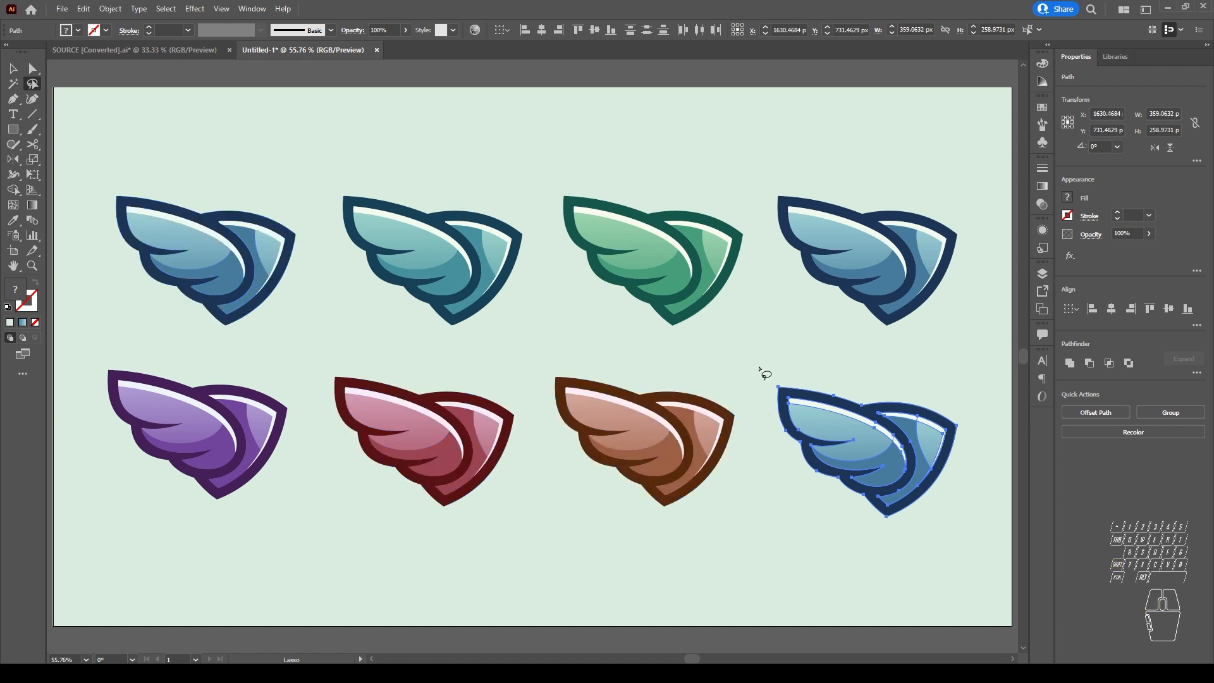
mouse_move(550, 343)
mouse_down()
mouse_move(542, 398)
mouse_move(700, 564)
mouse_move(760, 411)
mouse_move(549, 350)
mouse_up()
mouse_move(759, 373)
mouse_down()
mouse_move(739, 521)
mouse_move(533, 489)
mouse_move(563, 374)
mouse_move(609, 360)
mouse_move(741, 370)
mouse_move(729, 546)
mouse_move(555, 452)
mouse_move(535, 344)
mouse_move(758, 358)
mouse_move(765, 389)
mouse_up()
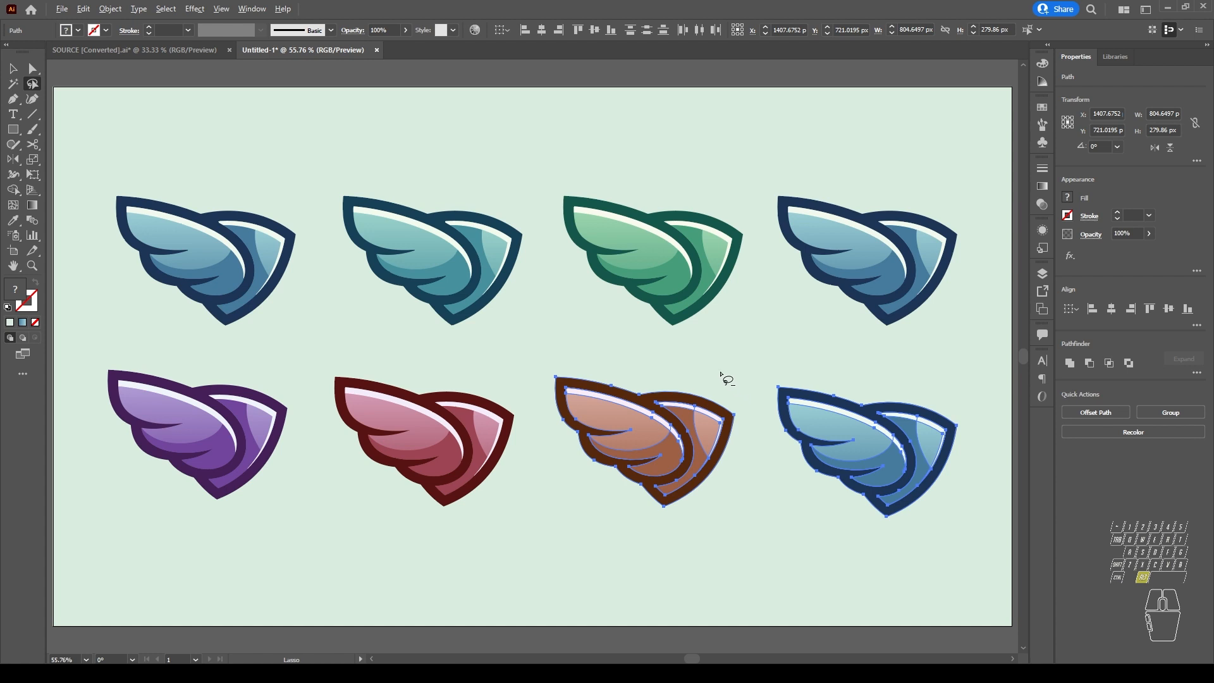
Step: With the Lasso tool, replace the brown wing with the red one in the selection, and add and remove the upper-row teal wing
mouse_move(561, 349)
mouse_down()
mouse_move(550, 353)
mouse_move(589, 535)
mouse_move(752, 484)
mouse_move(596, 339)
mouse_move(578, 358)
mouse_up()
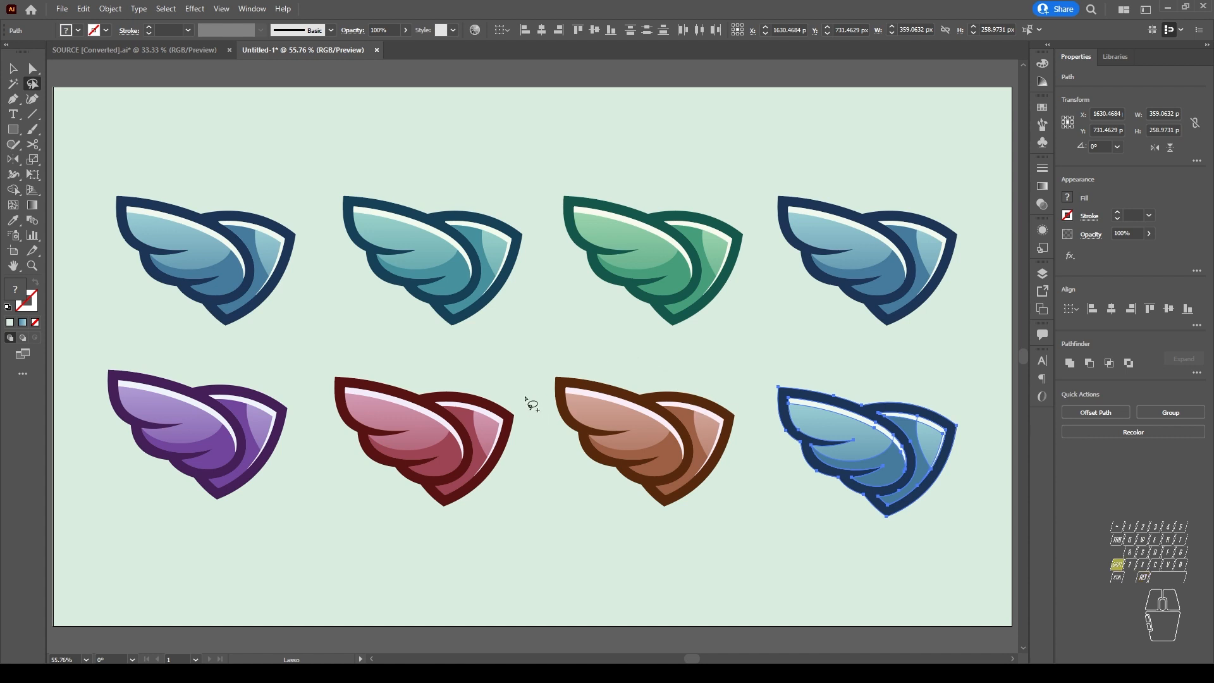
mouse_move(527, 398)
mouse_down()
mouse_move(503, 533)
mouse_move(351, 504)
mouse_move(320, 392)
mouse_move(340, 336)
mouse_move(520, 387)
mouse_move(535, 420)
mouse_up()
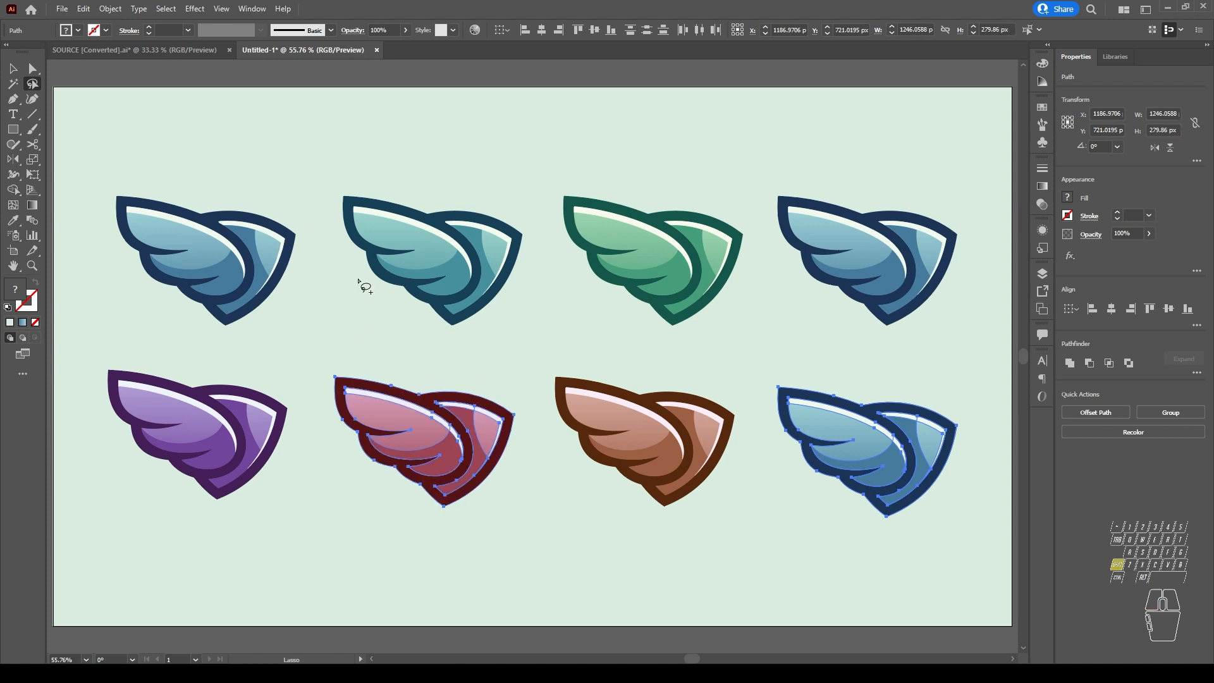
mouse_move(335, 181)
mouse_down()
mouse_move(501, 336)
mouse_move(443, 179)
mouse_move(336, 183)
mouse_up()
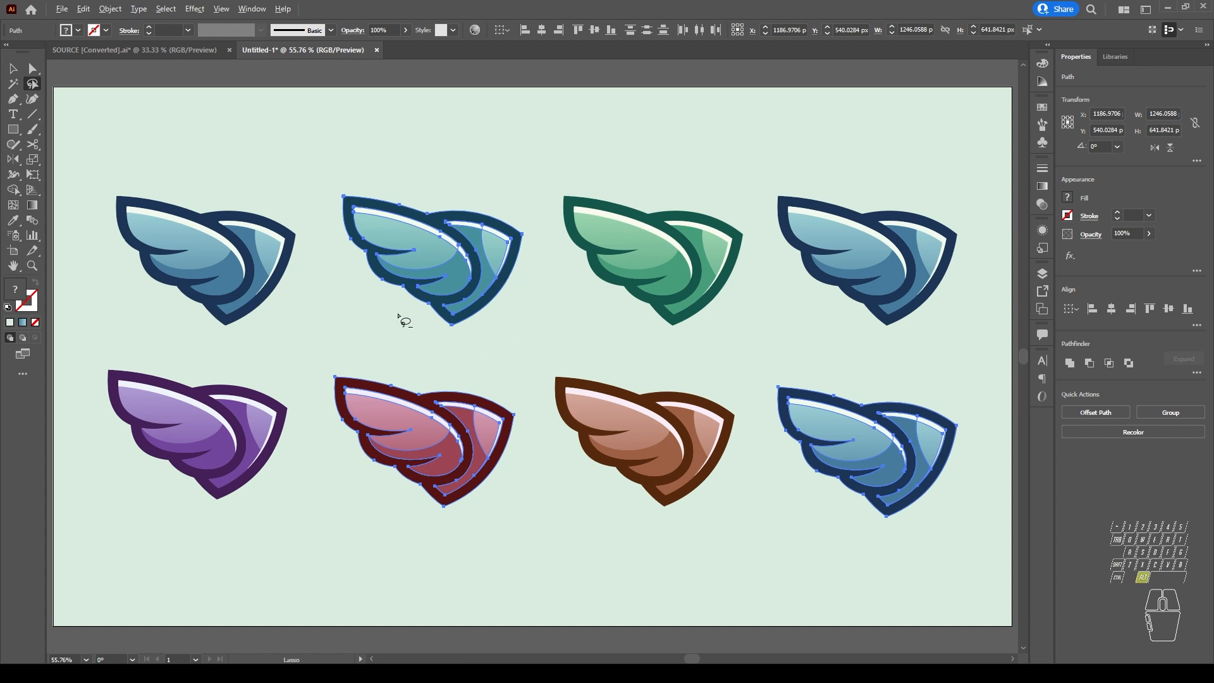
mouse_move(515, 323)
mouse_down()
mouse_move(413, 324)
mouse_move(303, 209)
mouse_move(396, 150)
mouse_move(544, 195)
mouse_move(542, 298)
mouse_move(511, 335)
mouse_up()
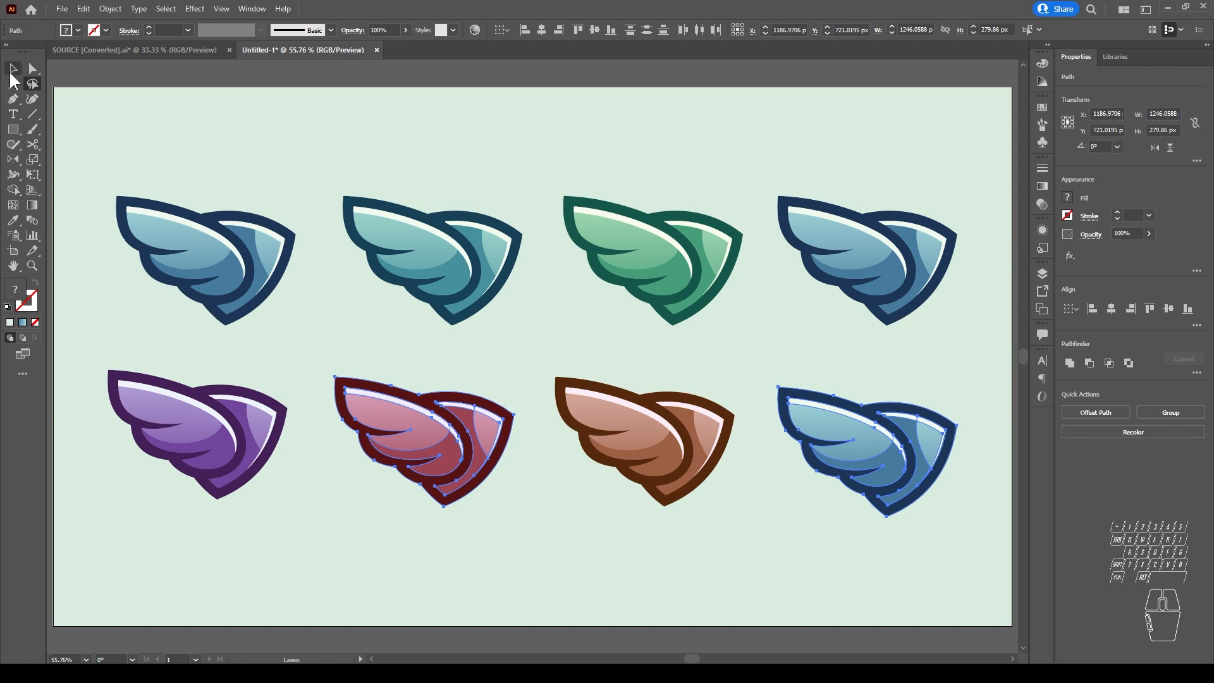
Step: Marquee-select the wings in the first three columns with the Selection tool, and remove the first upper-row wing from the selection
click(12, 69)
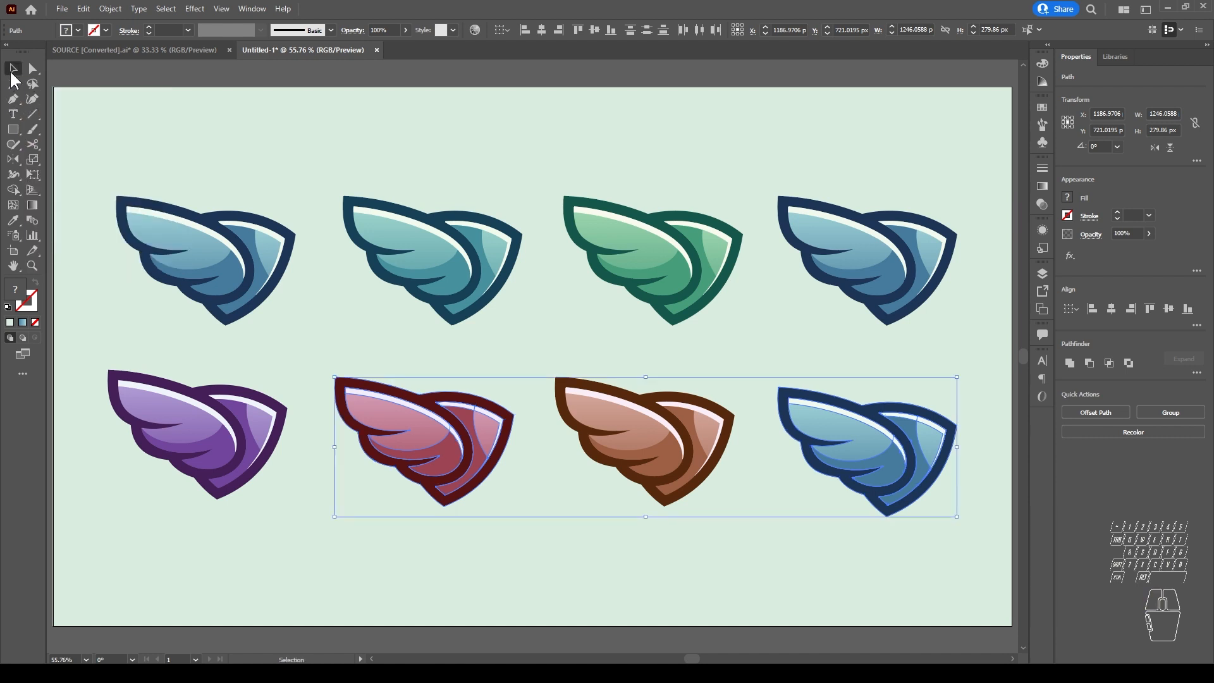
click(605, 561)
drag(112, 135, 727, 569)
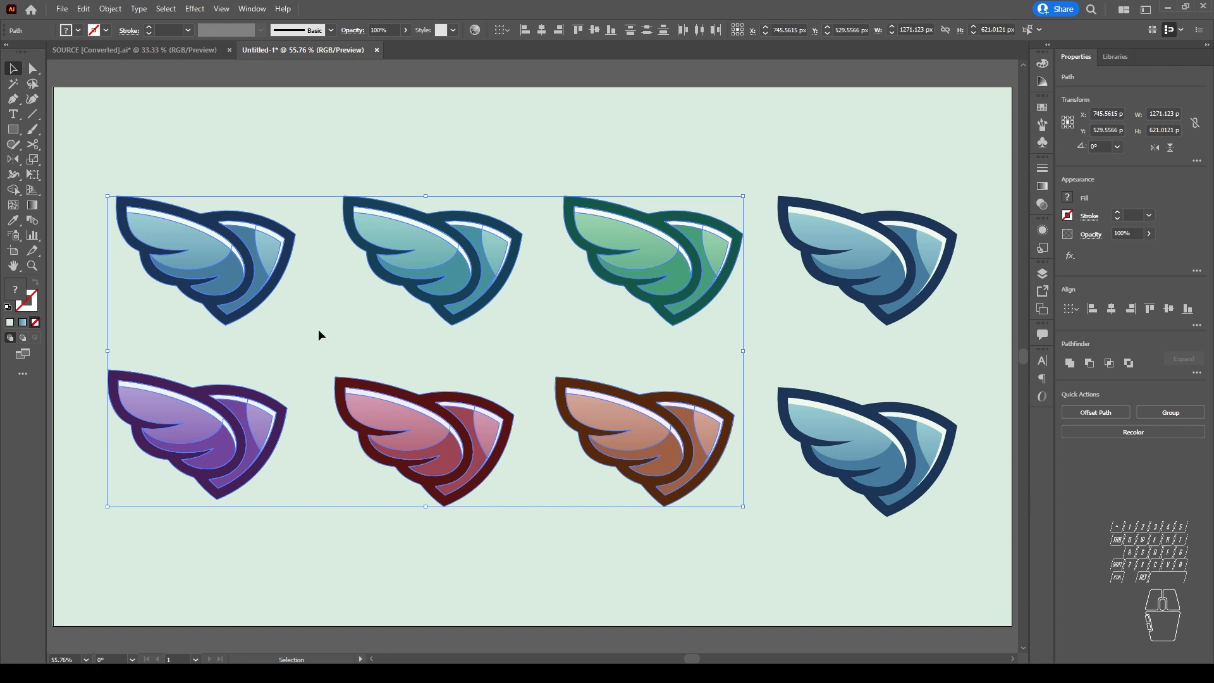
drag(86, 162, 322, 333)
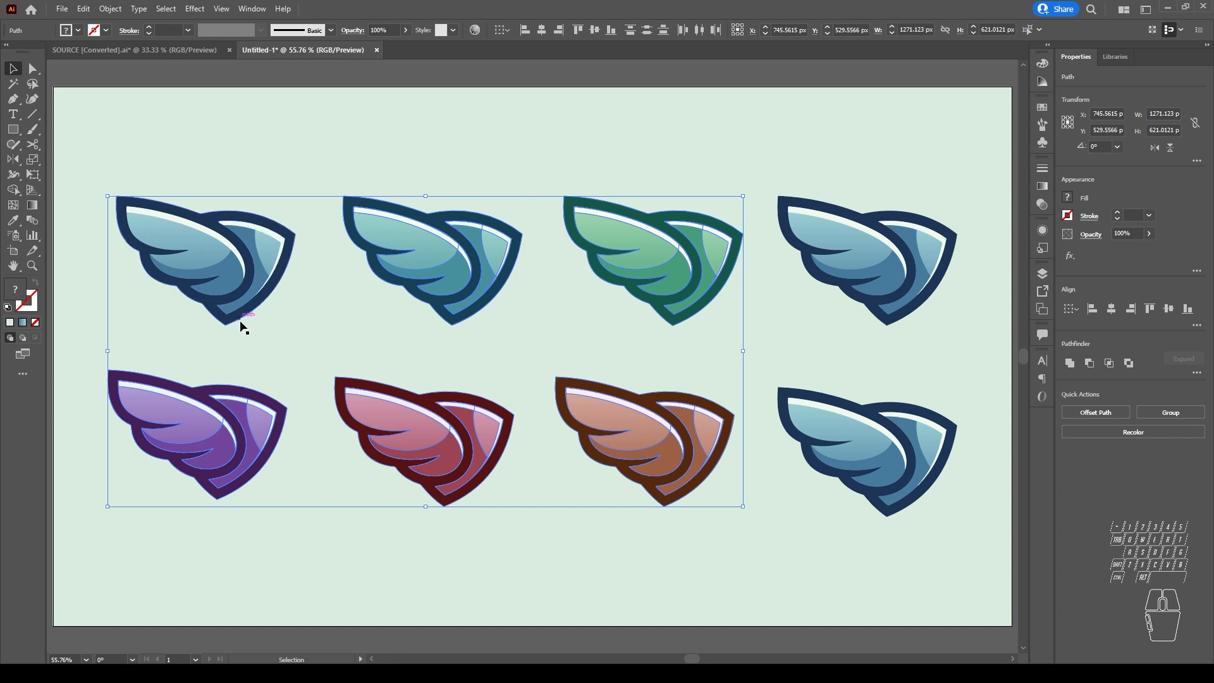
Step: Display the anchor points of the five selected wings with the Direct Selection tool
key(p)
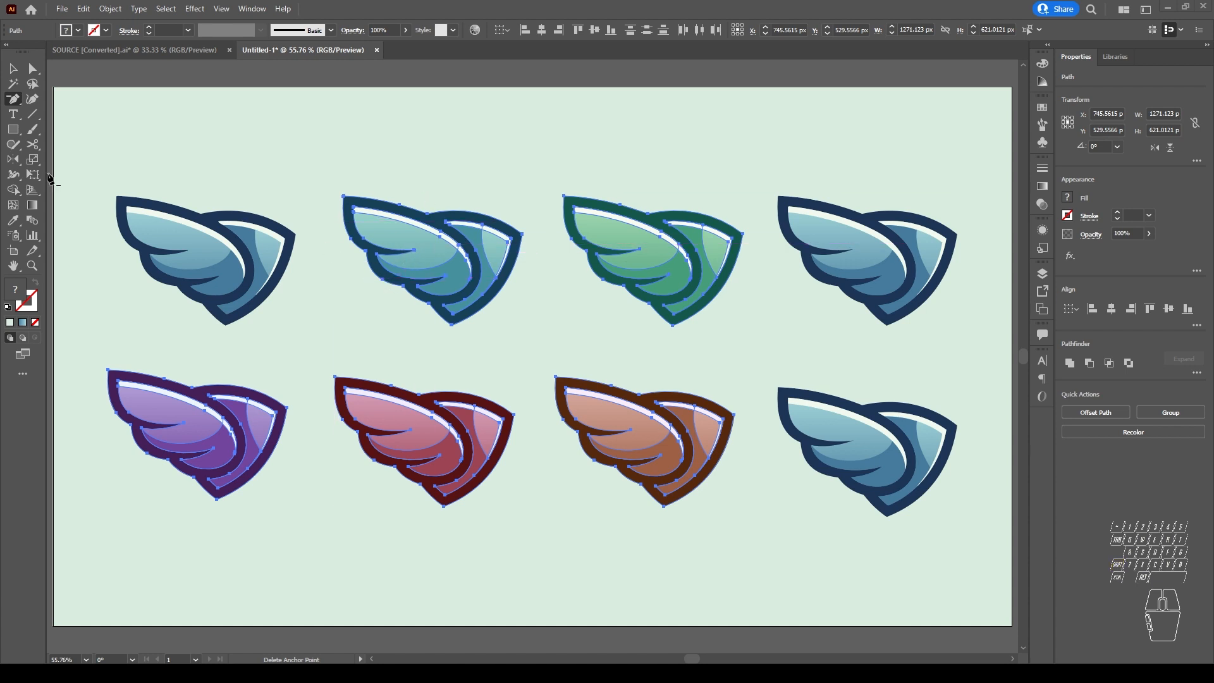
click(13, 69)
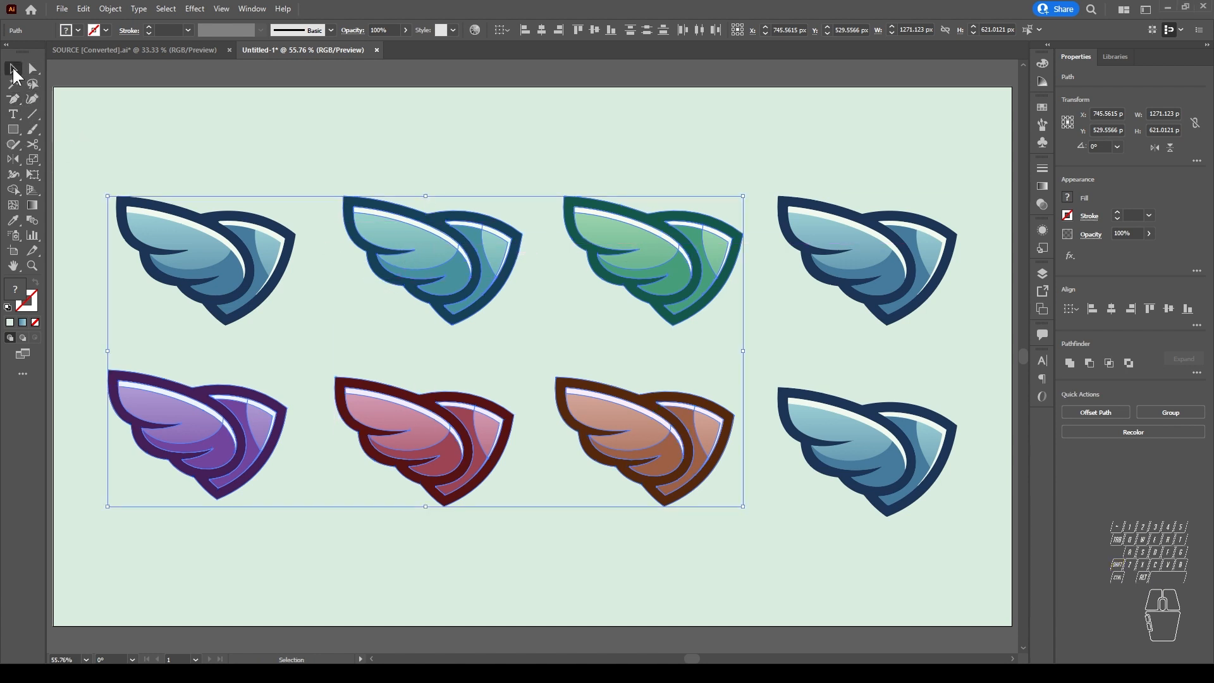
click(29, 70)
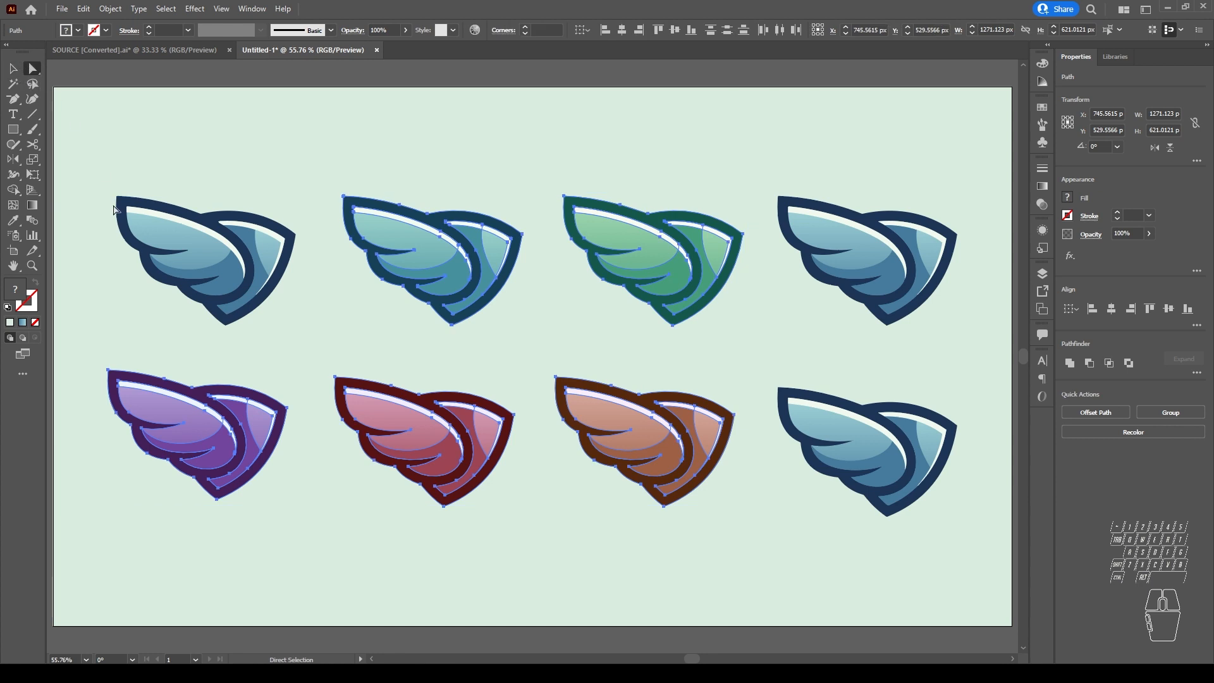
Step: Marquee-select the first two upper-row wings with the Direct Selection tool and examine their anchor points up close
drag(97, 174, 540, 351)
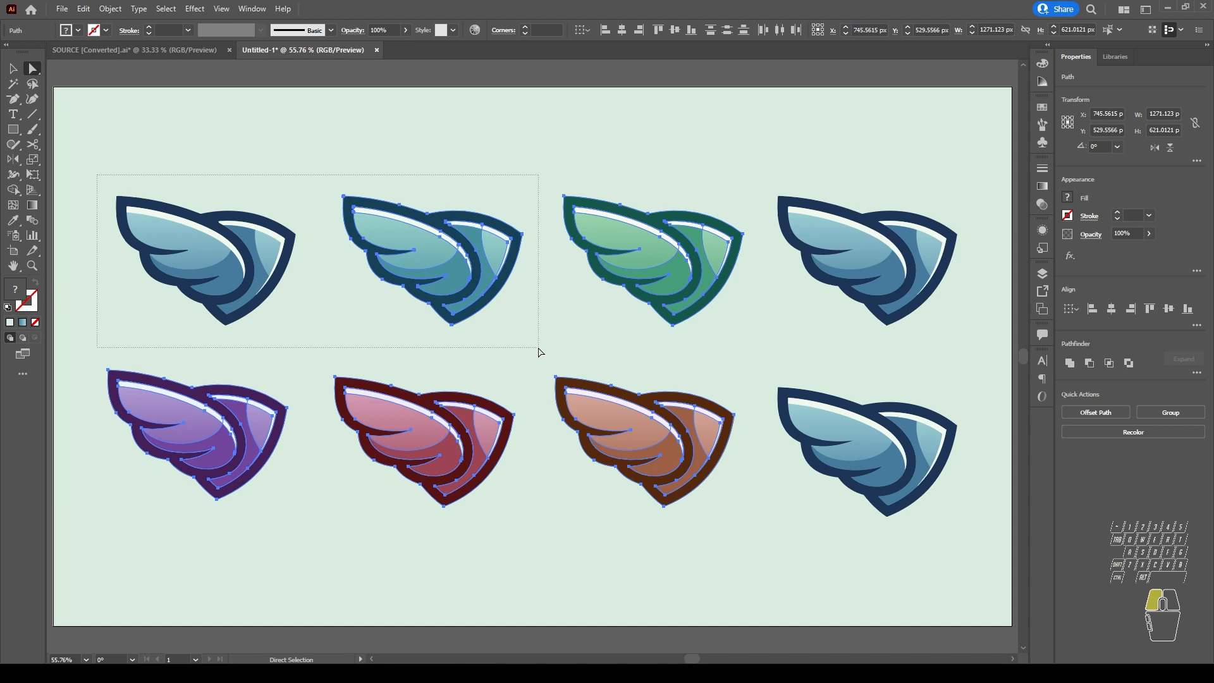
drag(540, 352, 537, 342)
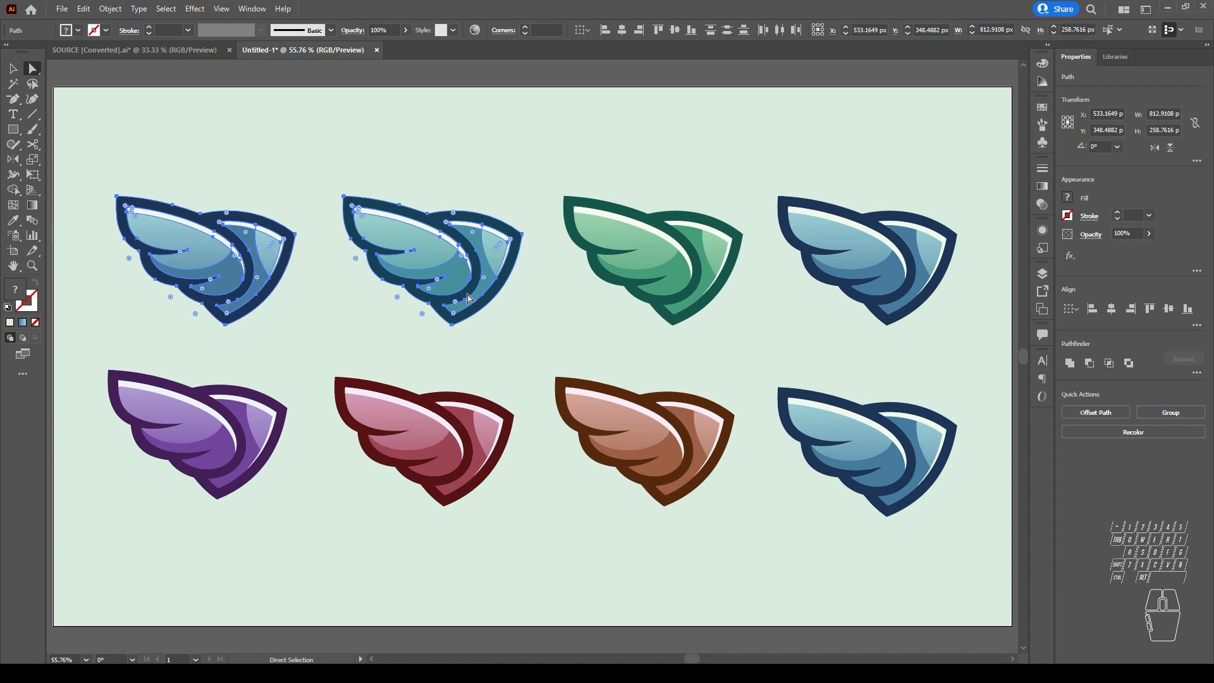
scroll(405, 231, up, 1)
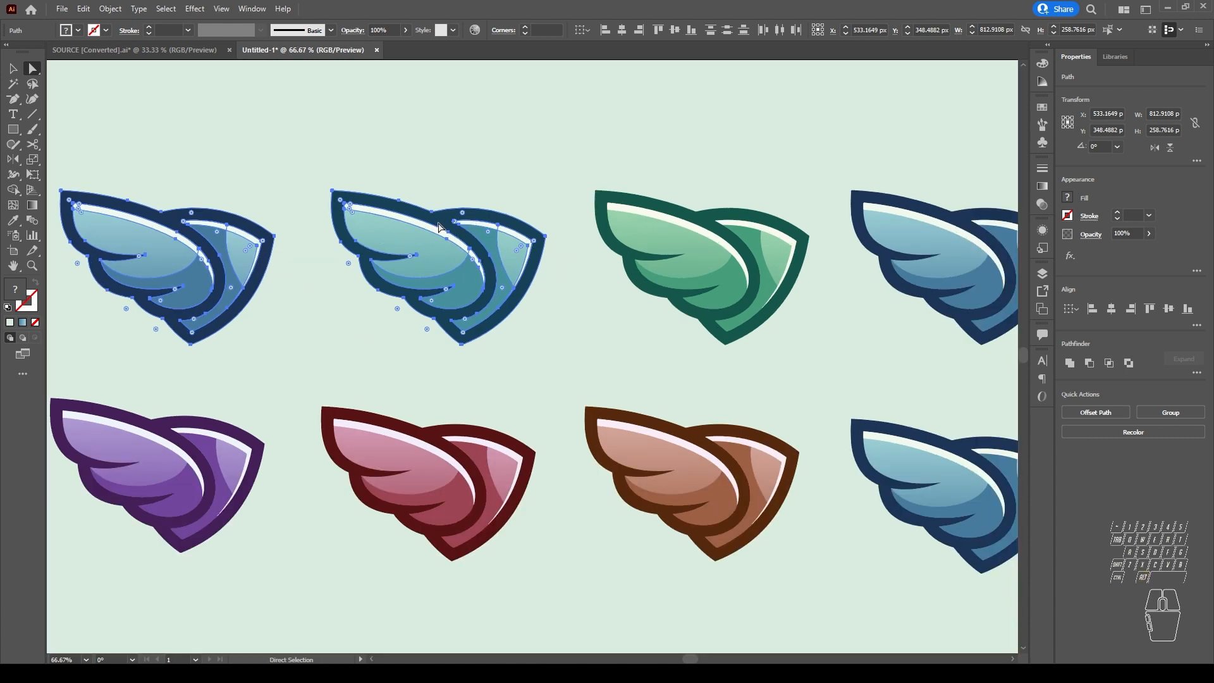
key(shift)
scroll(437, 218, up, 1)
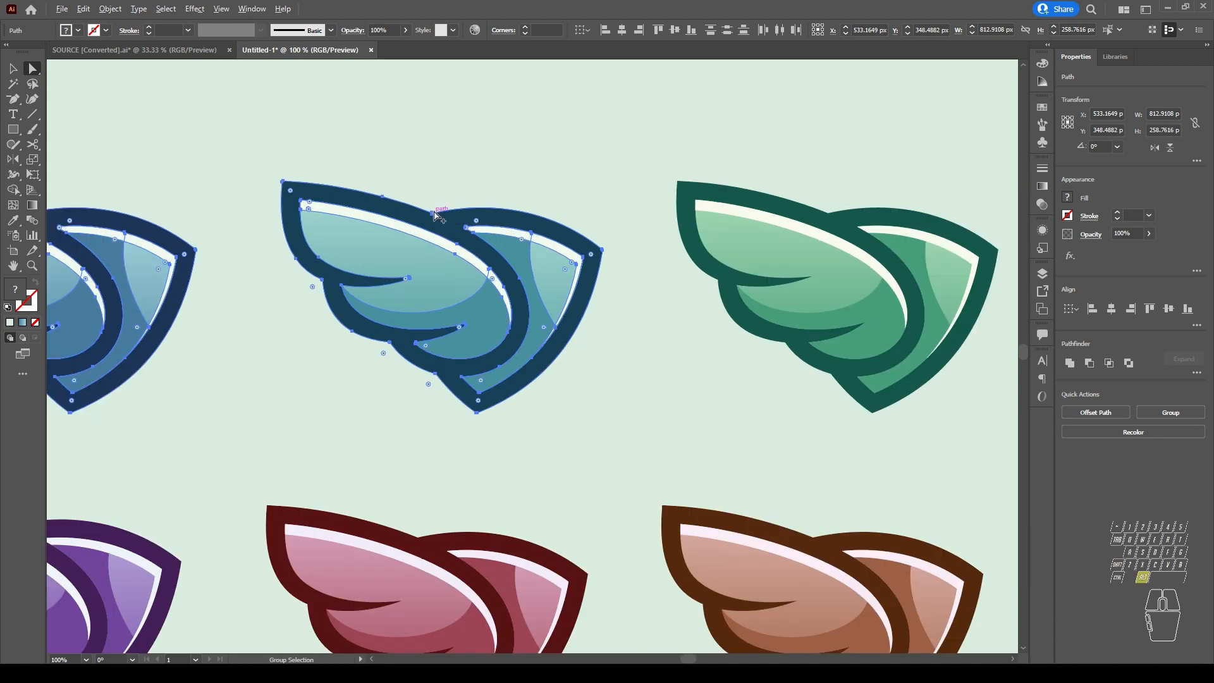
key(alt)
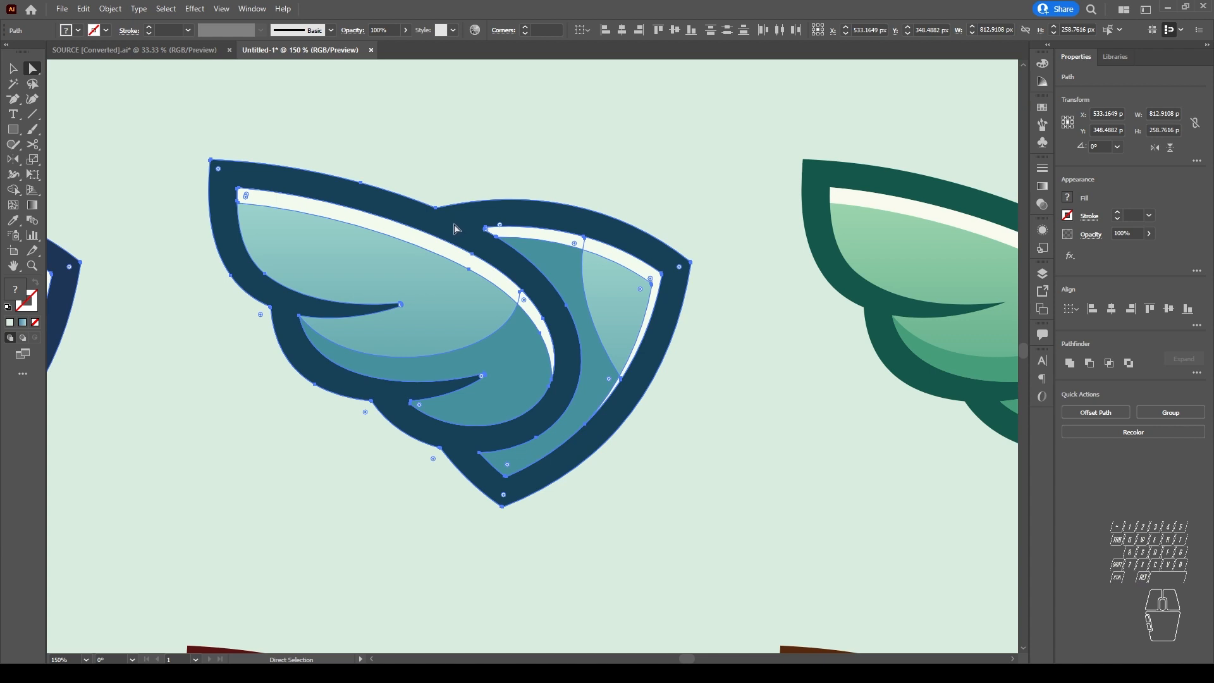
drag(310, 289, 686, 299)
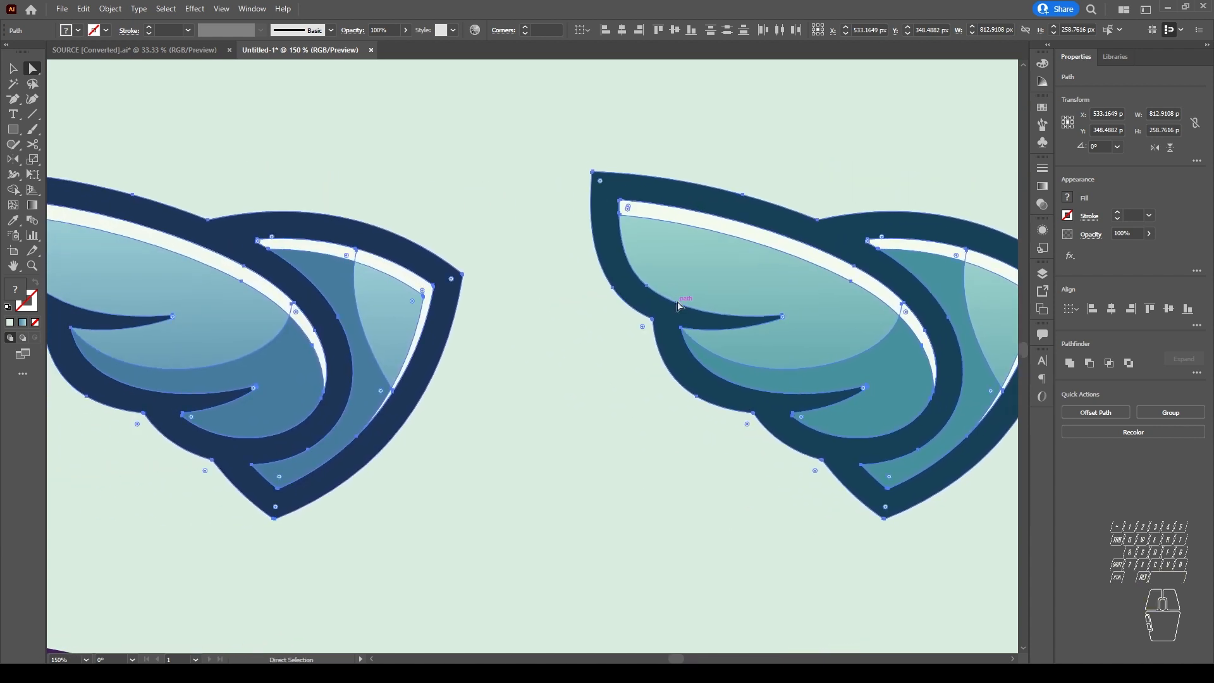
scroll(678, 307, down, 1)
drag(816, 314, 761, 316)
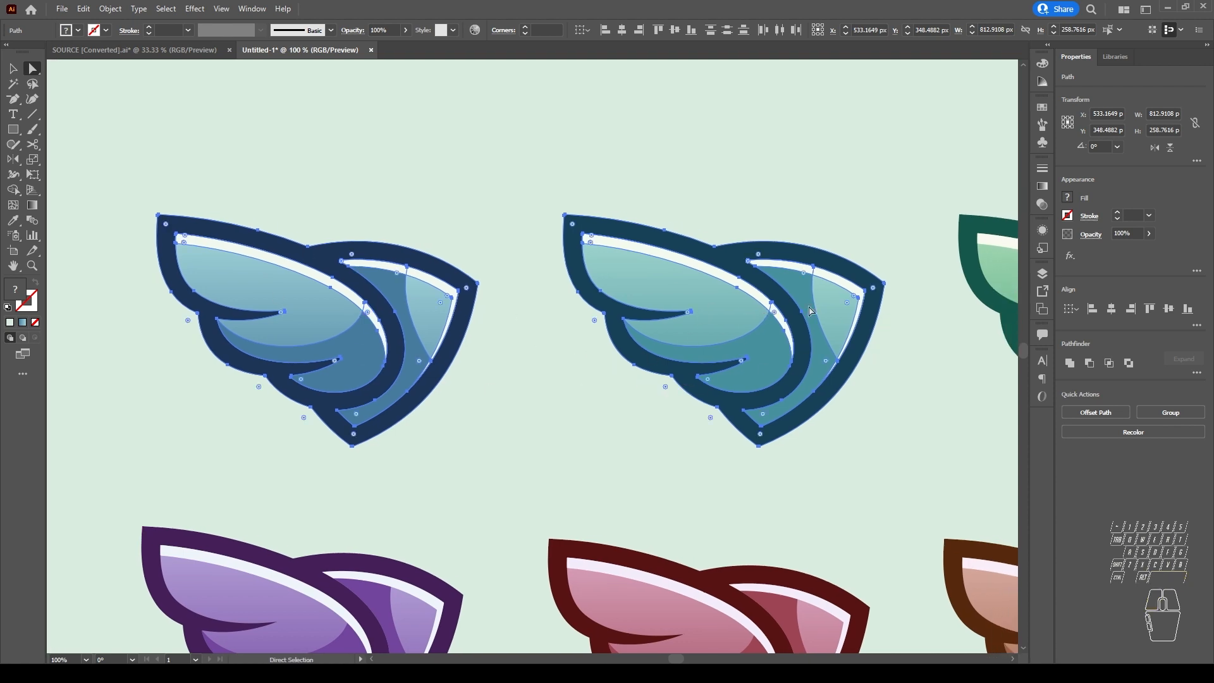
drag(908, 325, 843, 308)
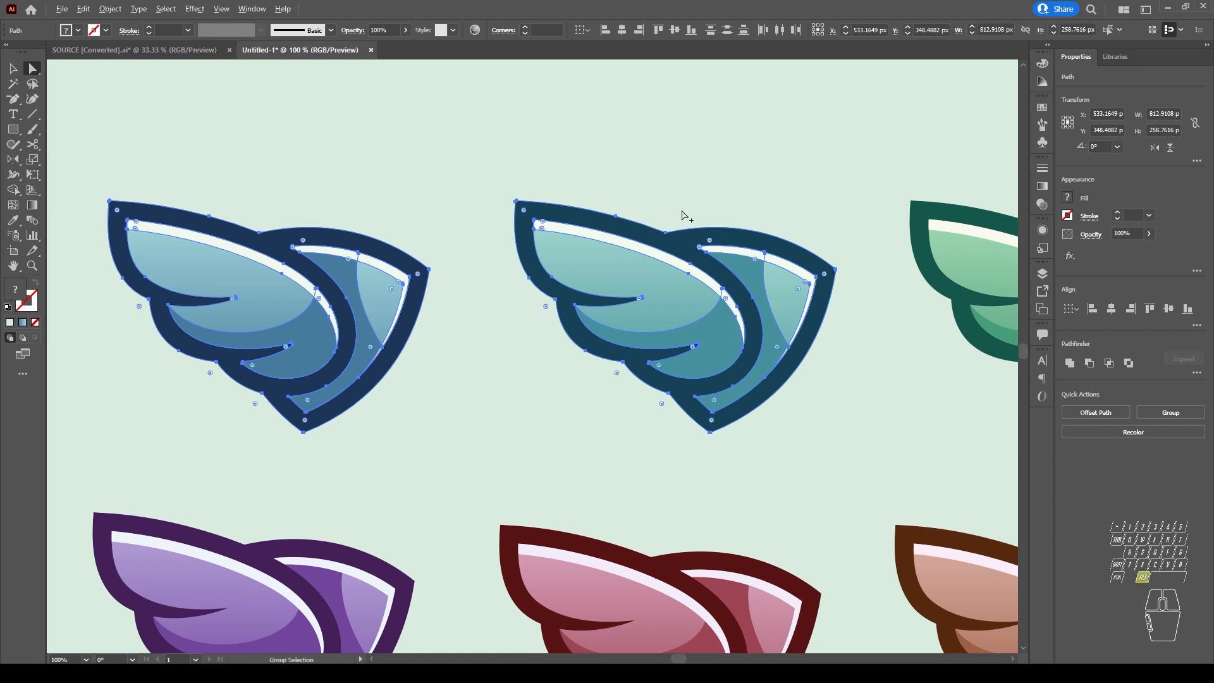
Step: Remove the upper-row teal wing's dark outline shape from the selection and add it back, closing with nothing selected
key(shift)
shift+click(682, 252)
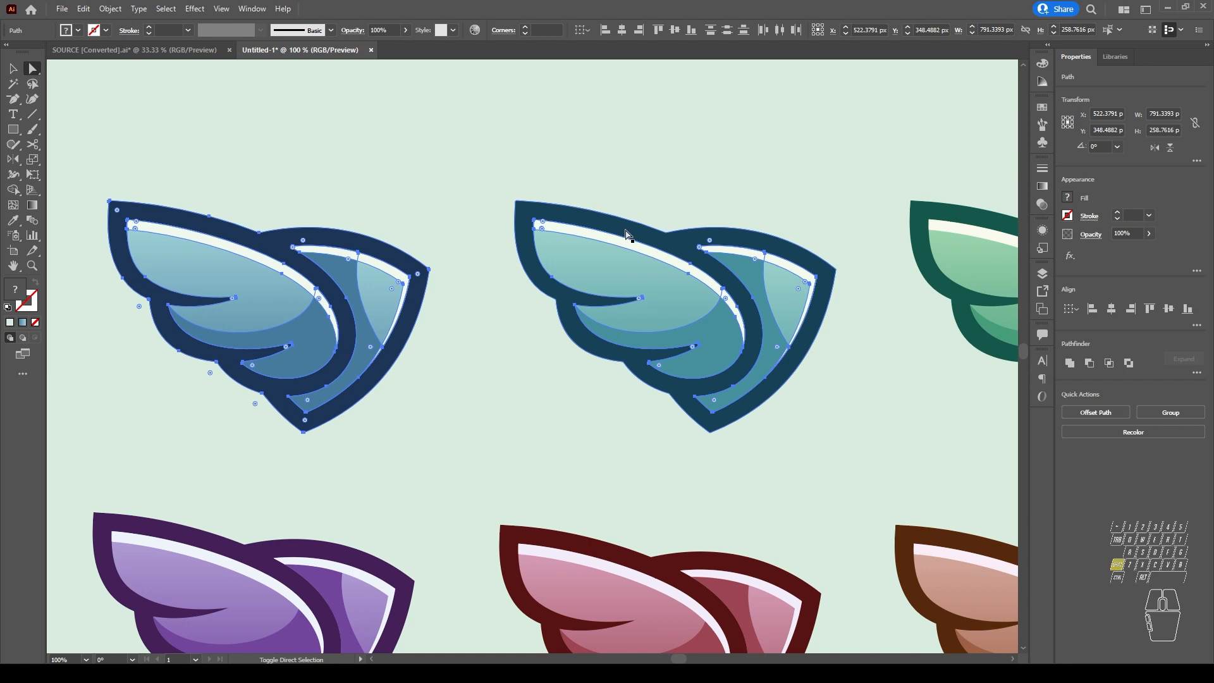
shift+click(626, 236)
scroll(606, 323, down, 2)
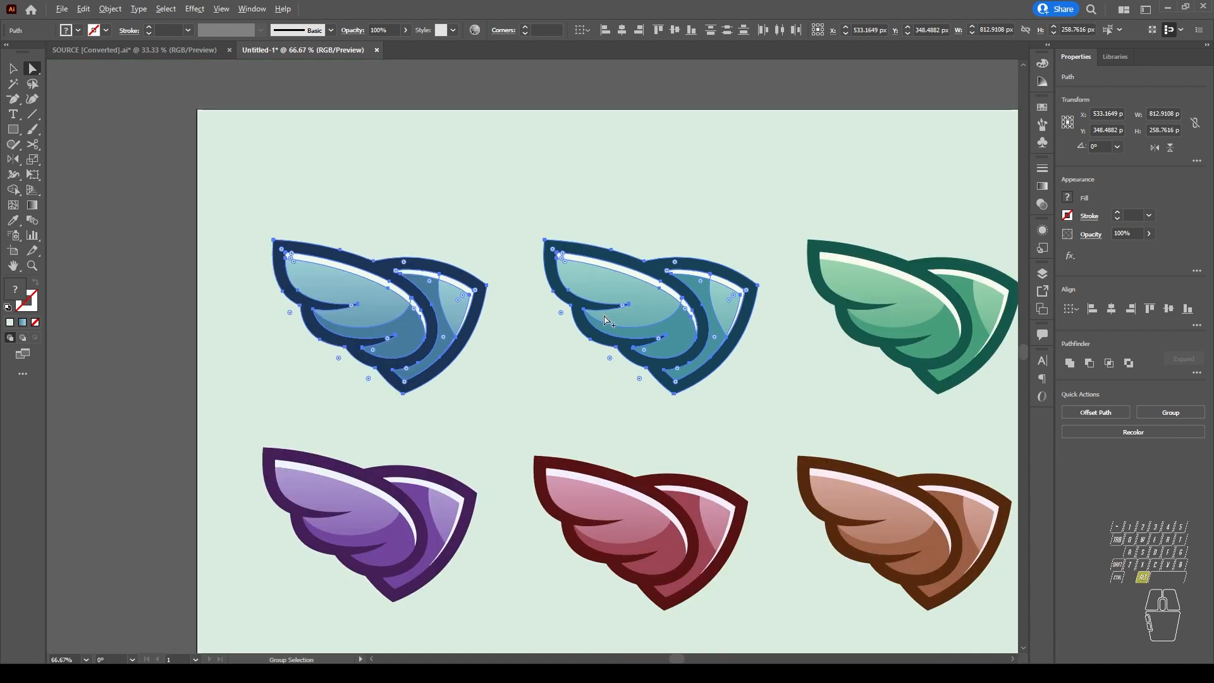
drag(752, 316, 573, 303)
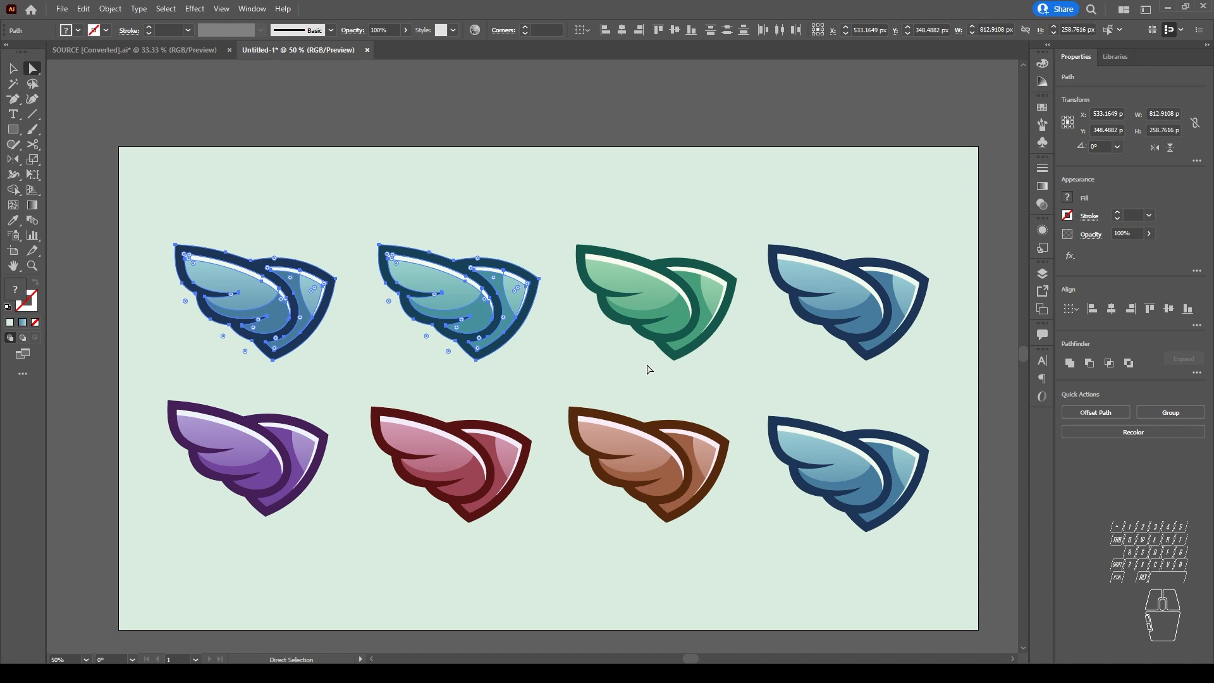
scroll(648, 369, up, 1)
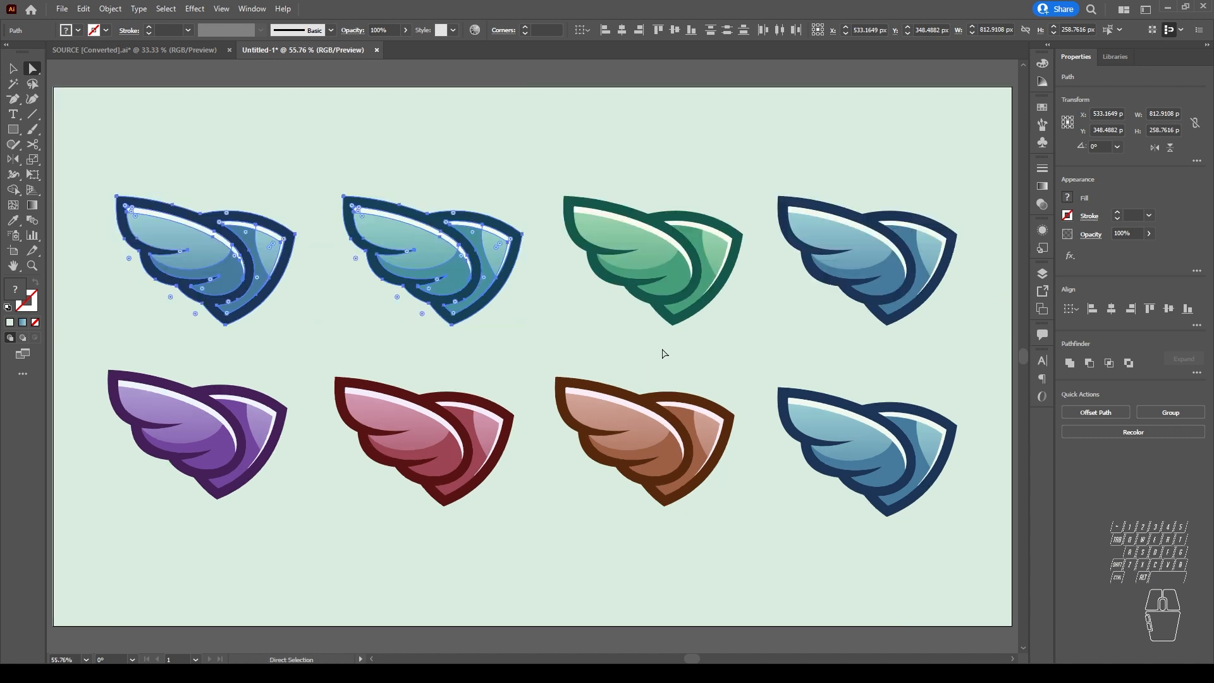
click(516, 84)
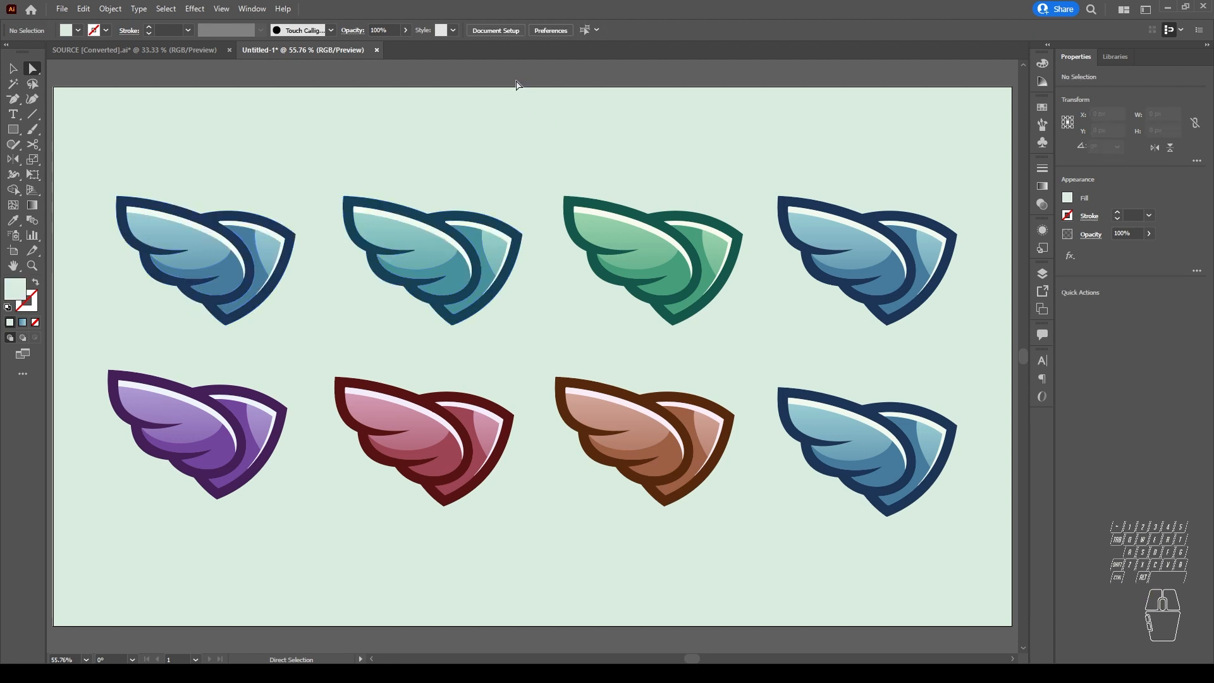
Step: Direct-select the light blue gradient feather of the first wing, add the matching feathers of both last-column blue wings, and clear the selection
click(199, 258)
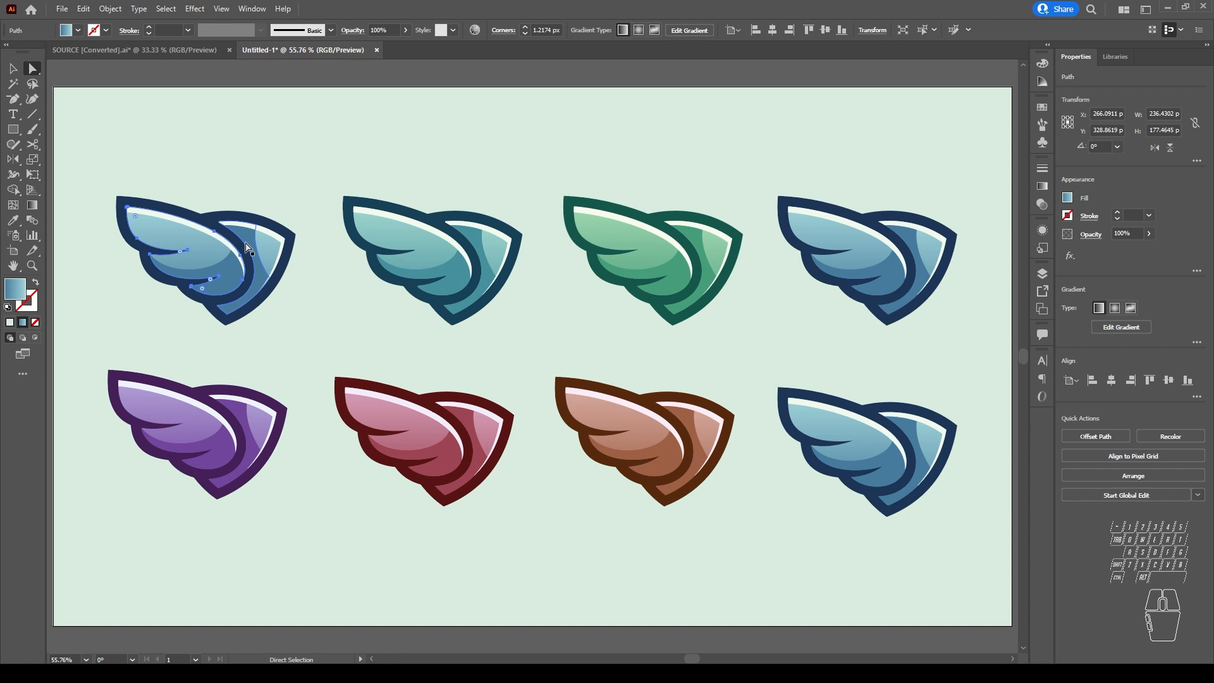
click(266, 172)
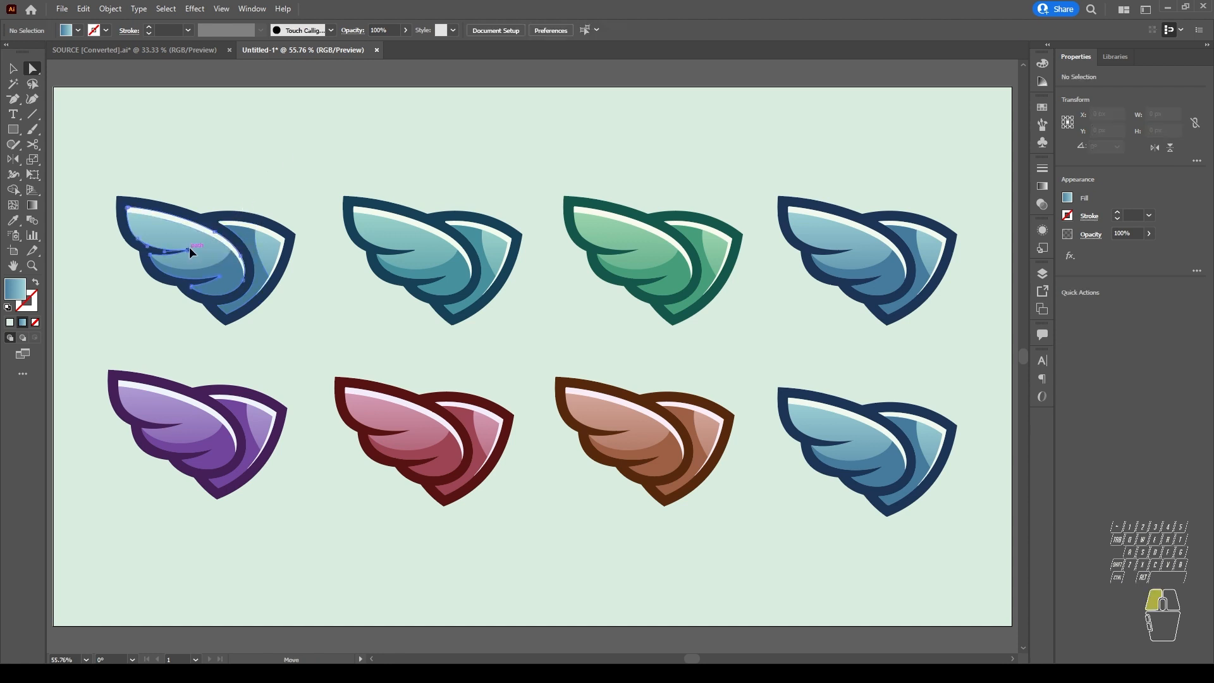
click(189, 249)
click(198, 254)
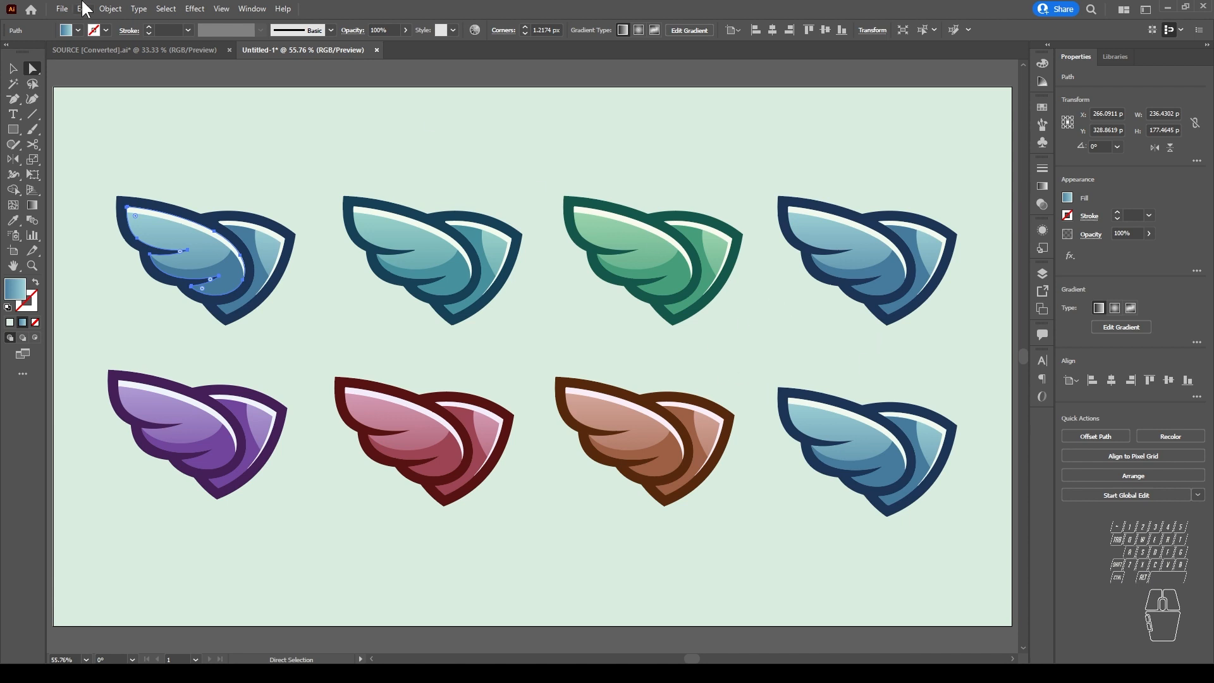
shift+click(841, 239)
shift+click(864, 440)
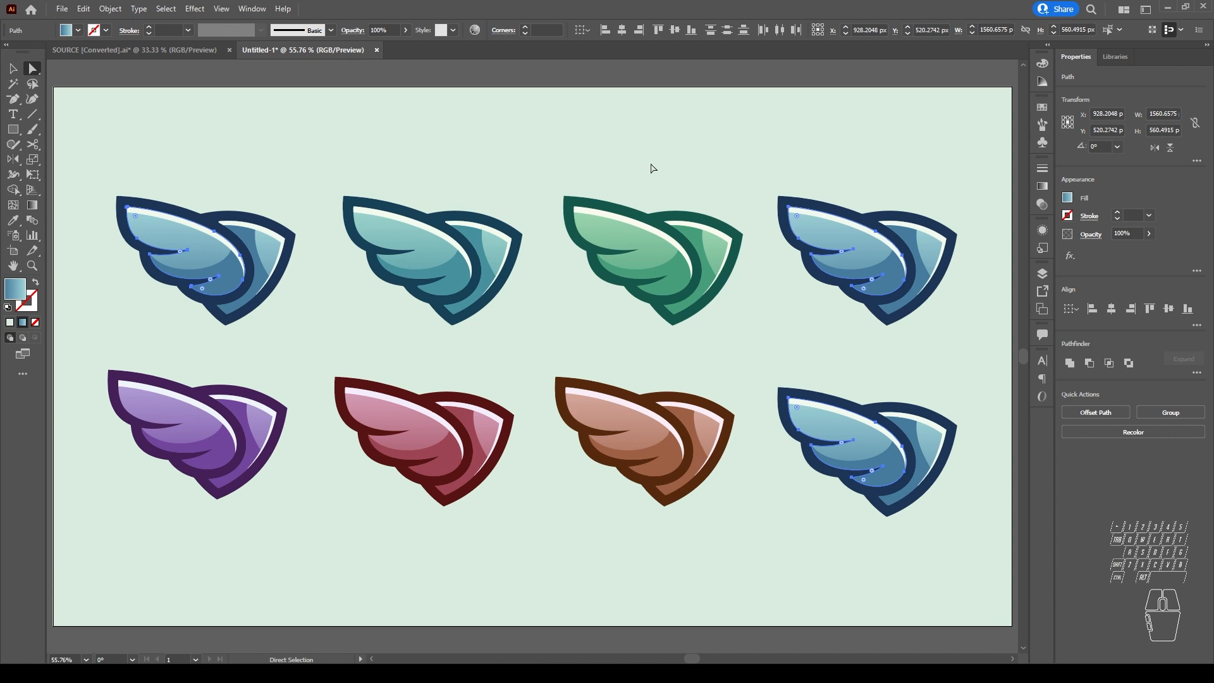
click(576, 143)
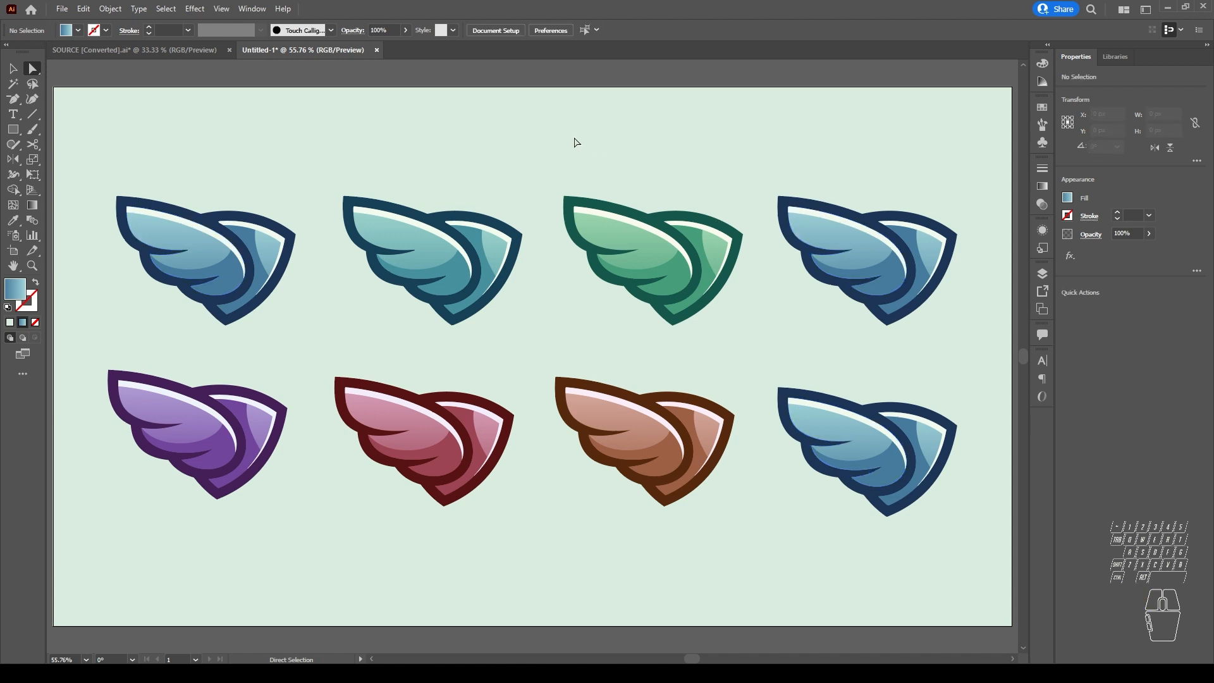
Step: Select all objects with the same Fill Color as the first upper-row wing's light blue gradient feather
click(195, 243)
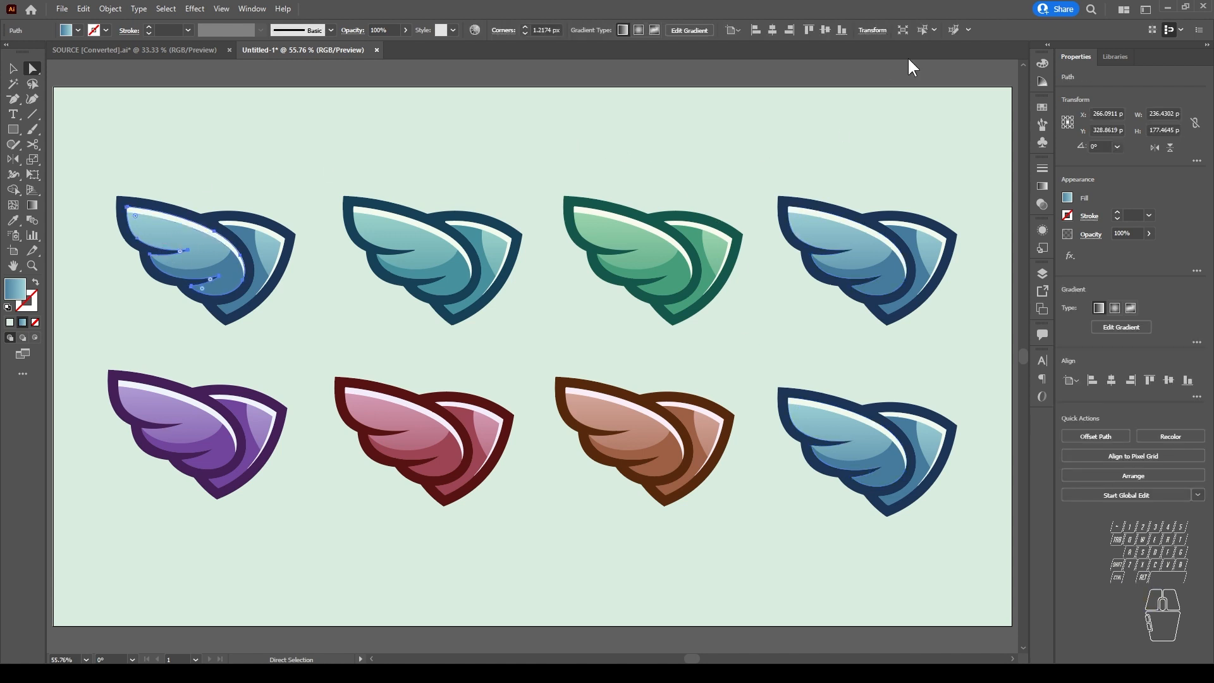
click(933, 31)
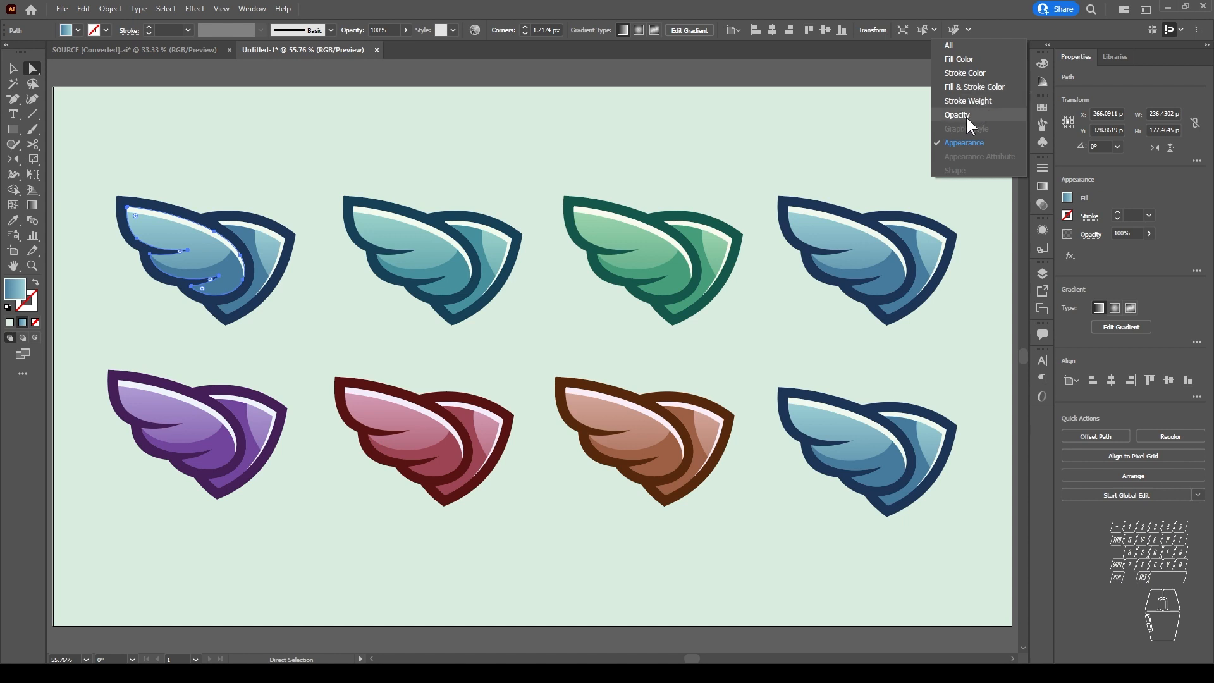
click(973, 58)
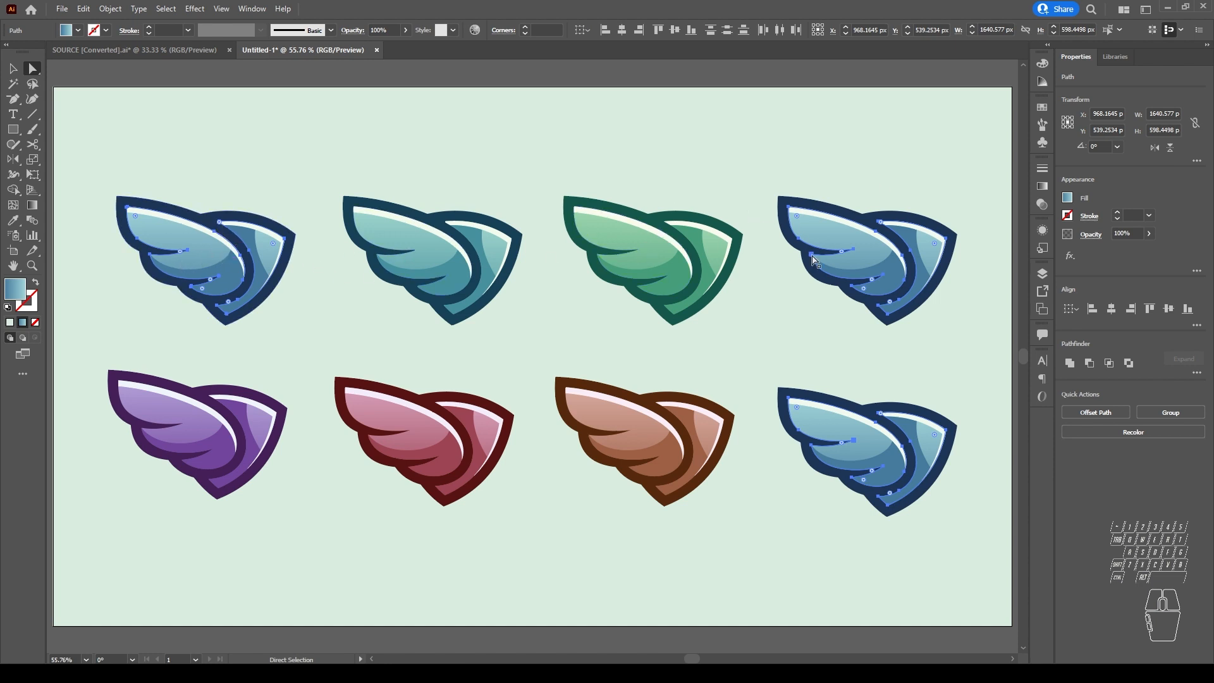
Step: Move the selected light blue gradient shapes up above their wings, undo the move and clear the selection
drag(194, 229, 176, 172)
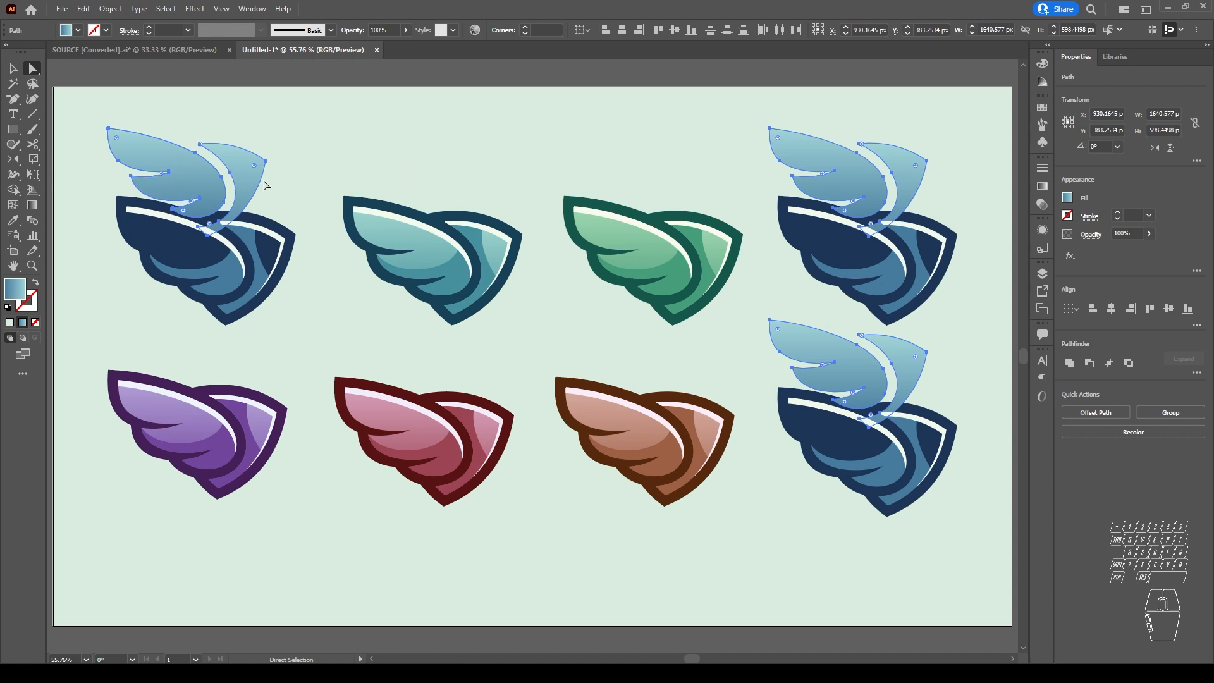
key(ctrl)
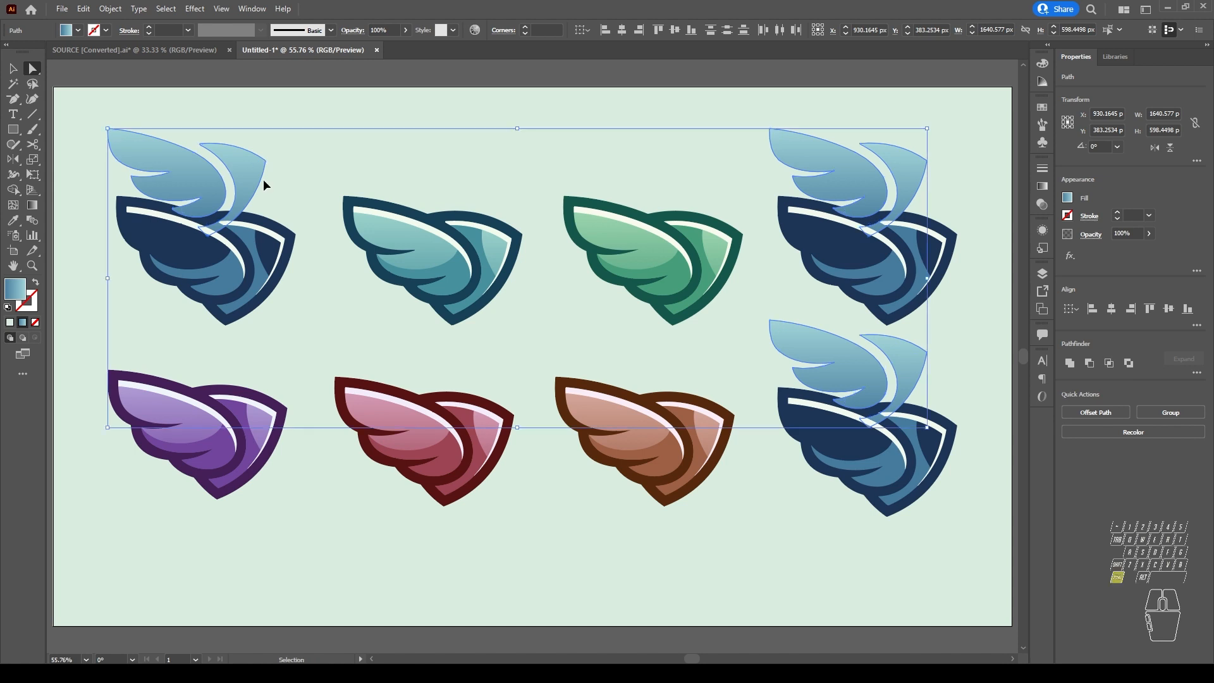
key(ctrl+z)
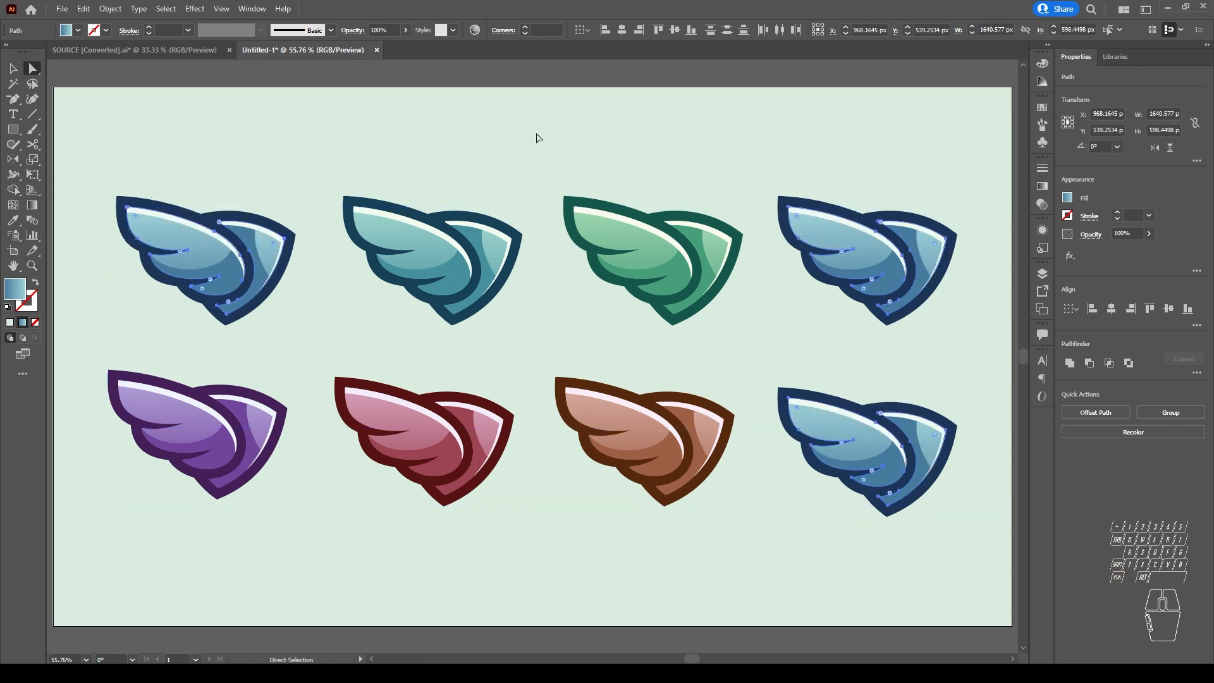
click(533, 136)
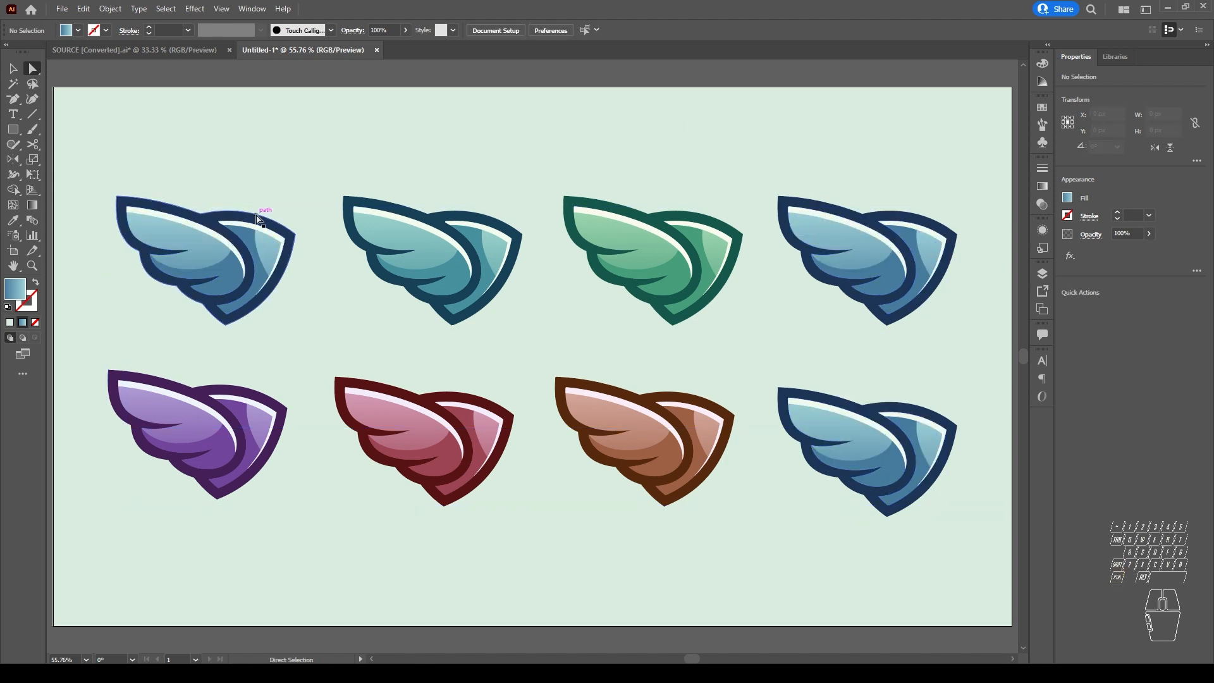
Step: Select all objects with the same Blending Mode as the first wing's light blue feather, and undo a trial move of them
click(194, 243)
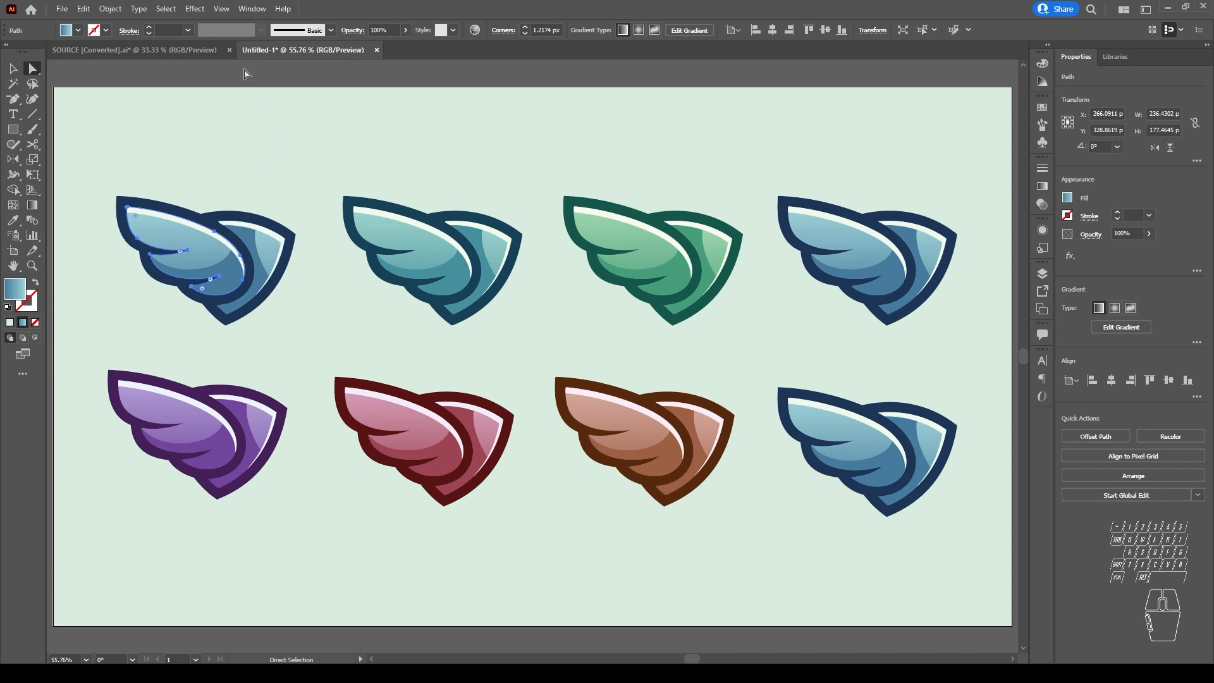
click(167, 9)
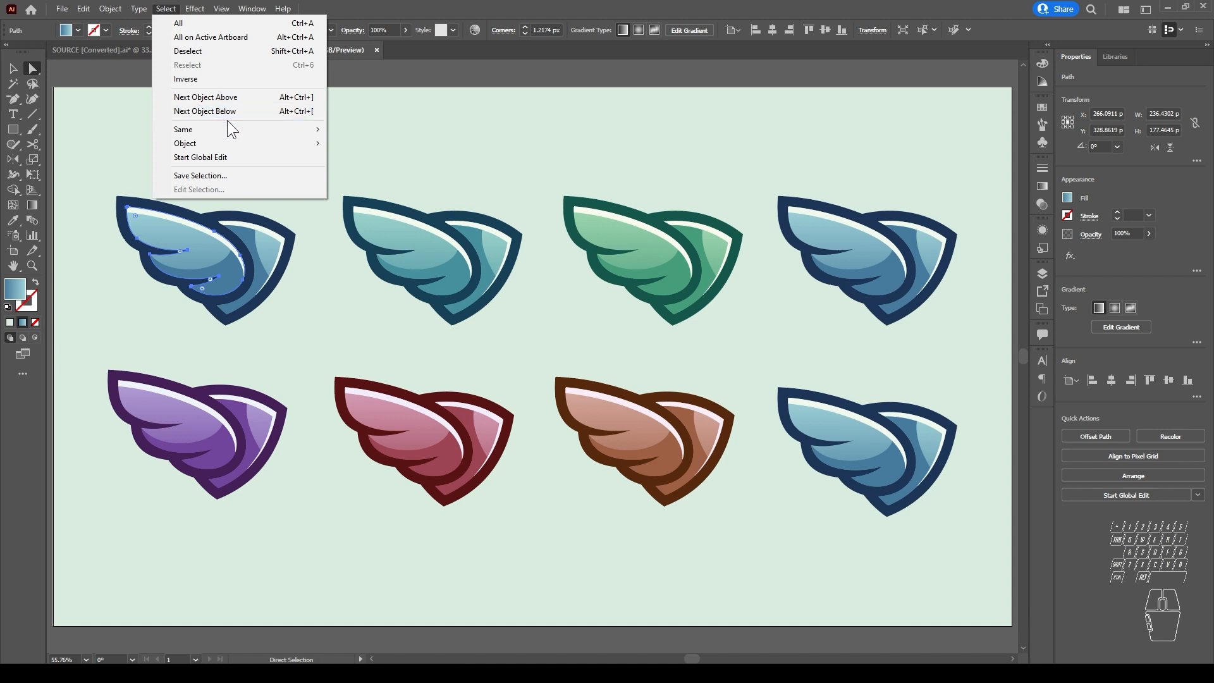
mouse_move(229, 134)
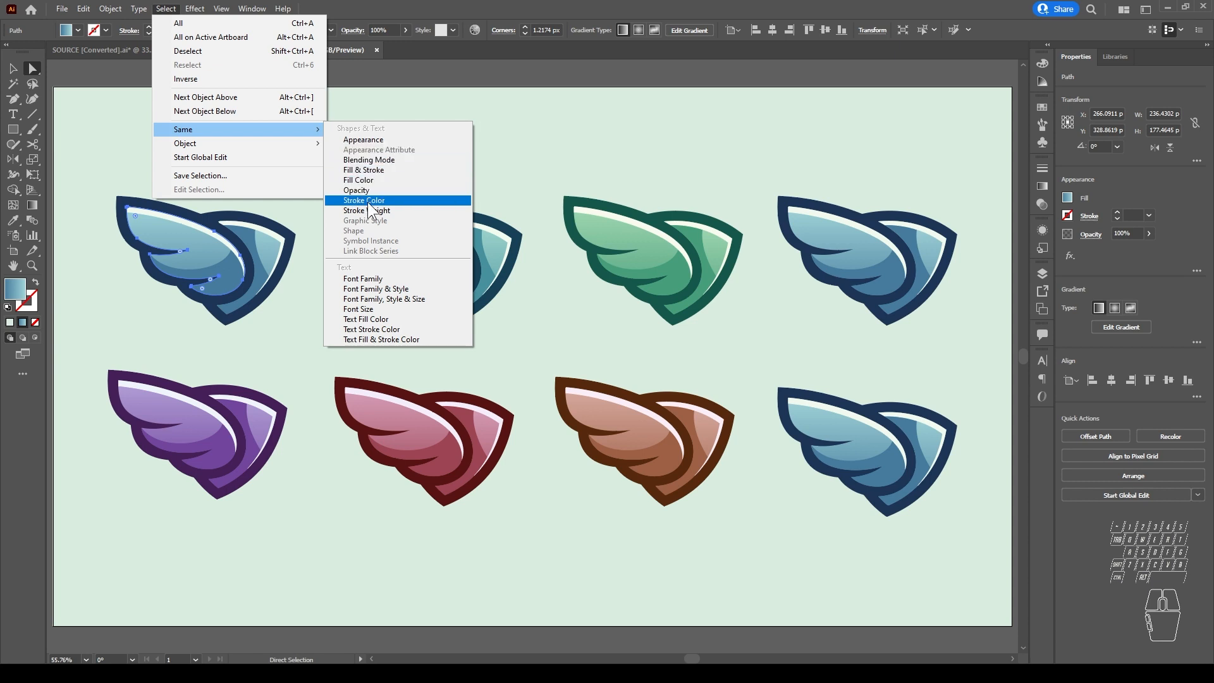
click(373, 162)
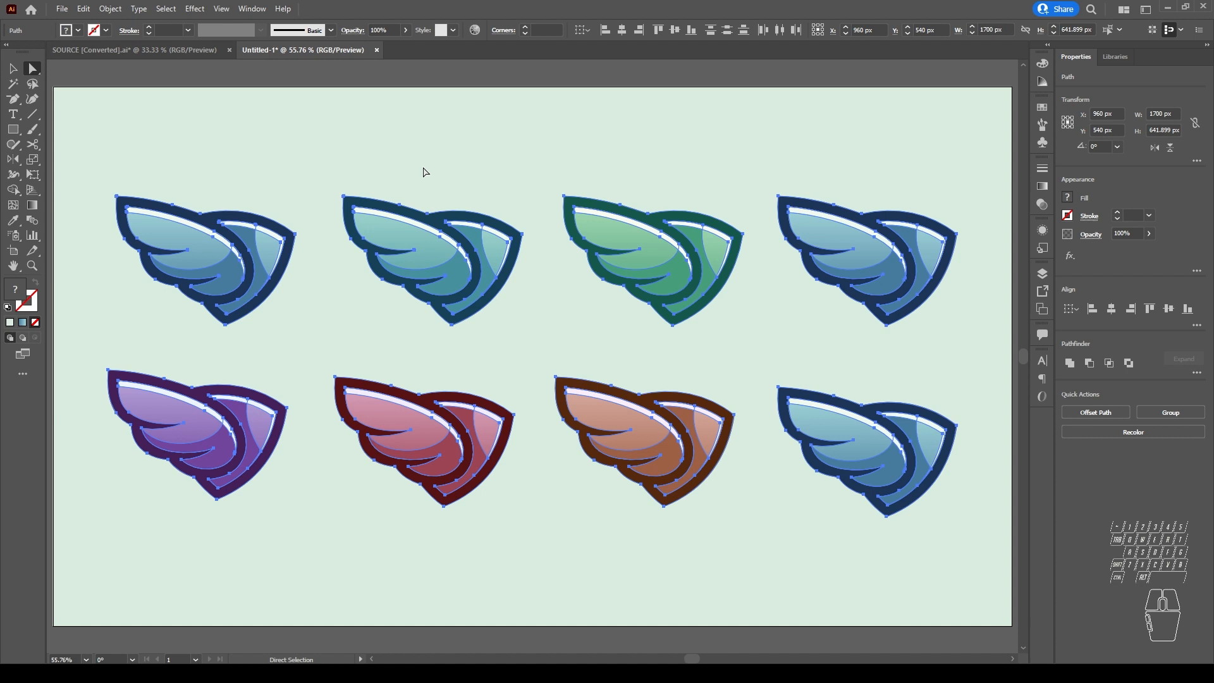
drag(424, 221, 383, 154)
key(ctrl+z)
Step: Select objects with the same Appearance as the currently selected wing shapes, and clear the selection
click(166, 10)
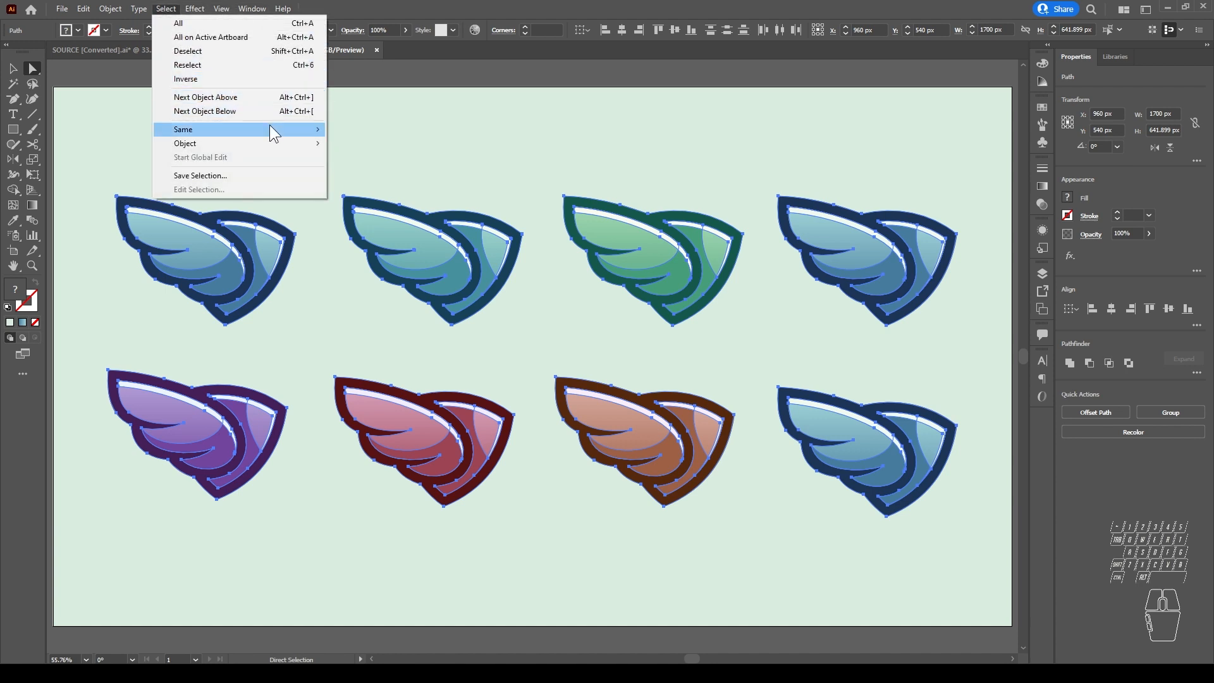
mouse_move(270, 125)
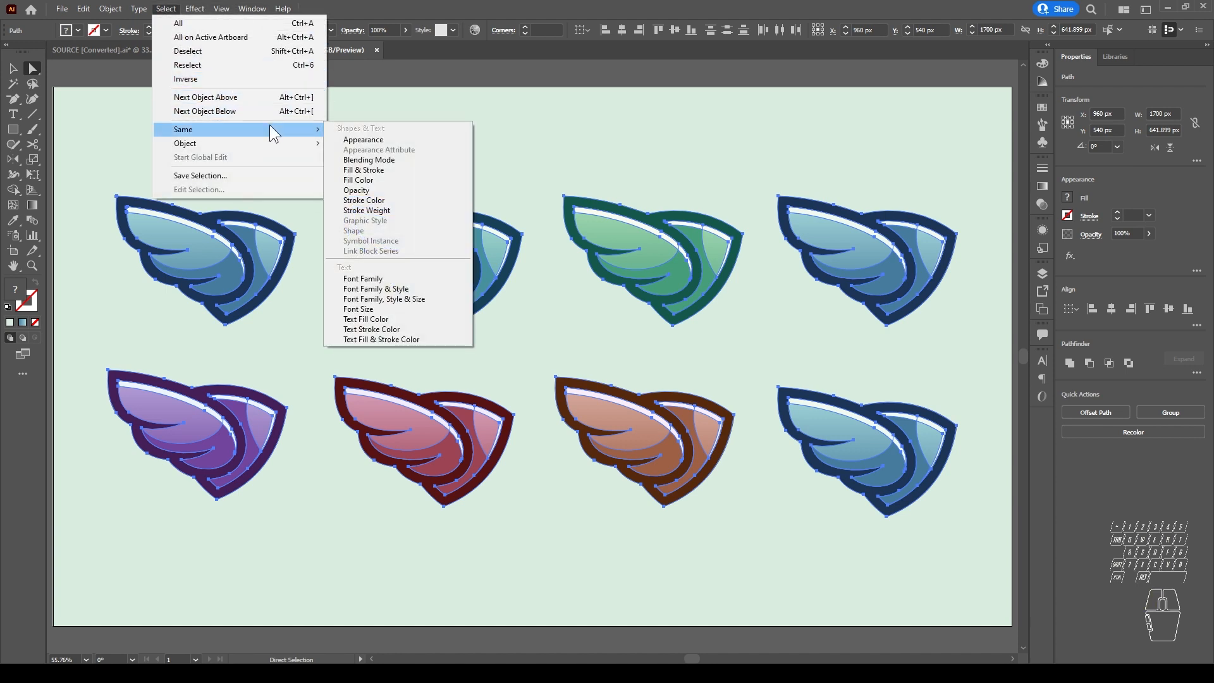
click(389, 139)
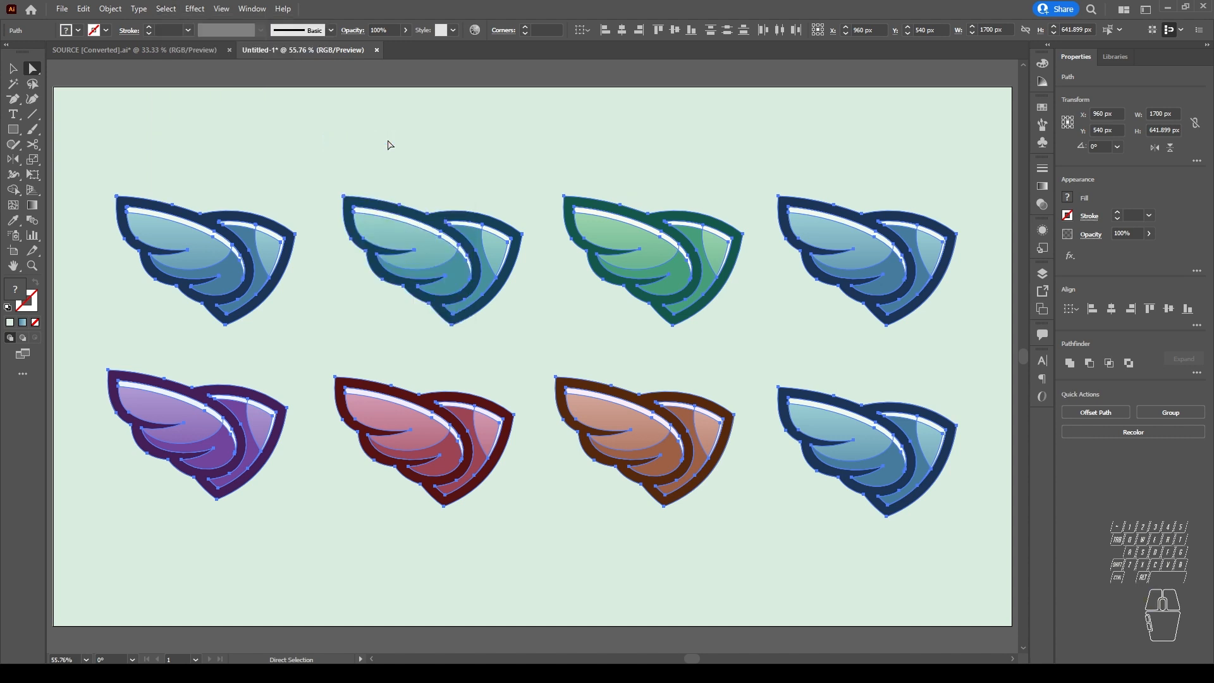
click(395, 74)
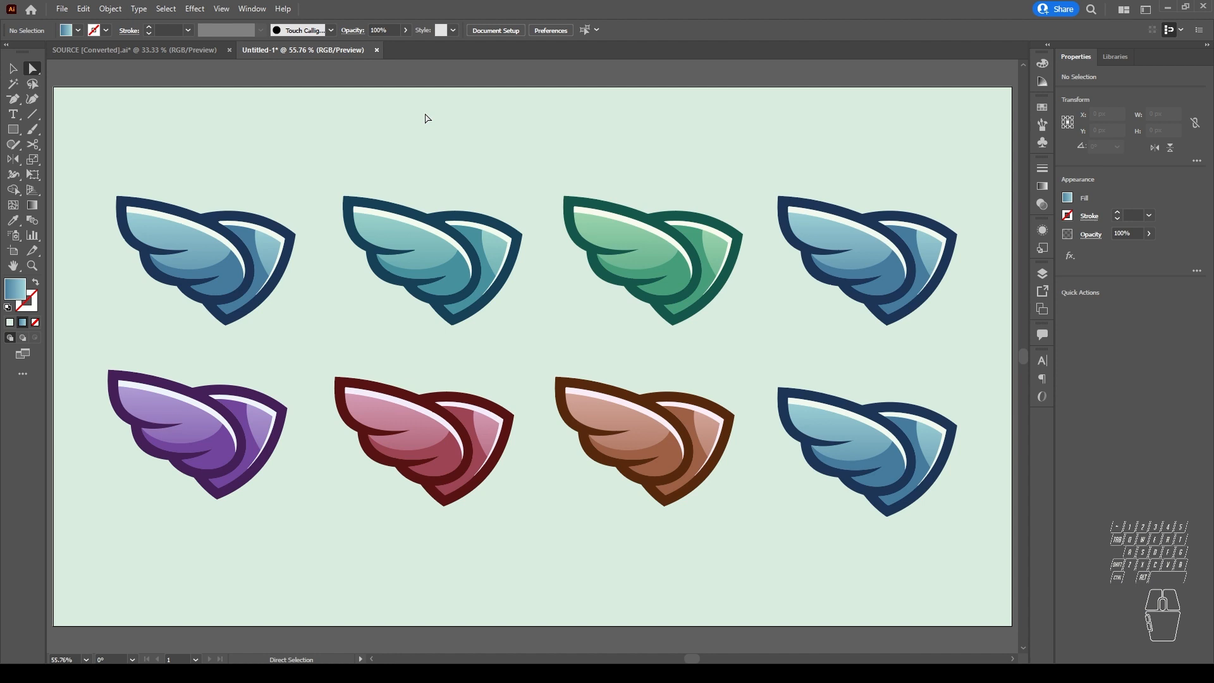
Step: Use the Magic Wand tool to select objects with a fill similar to the purple wing's darker feather shading
click(11, 82)
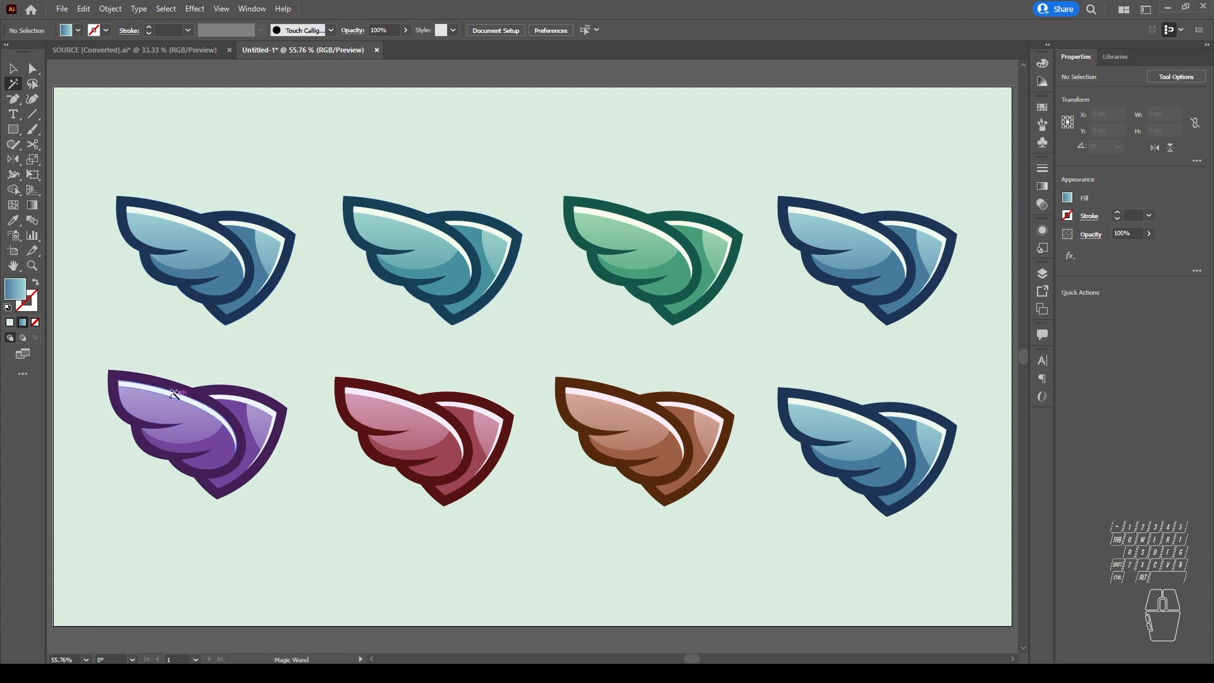
click(226, 447)
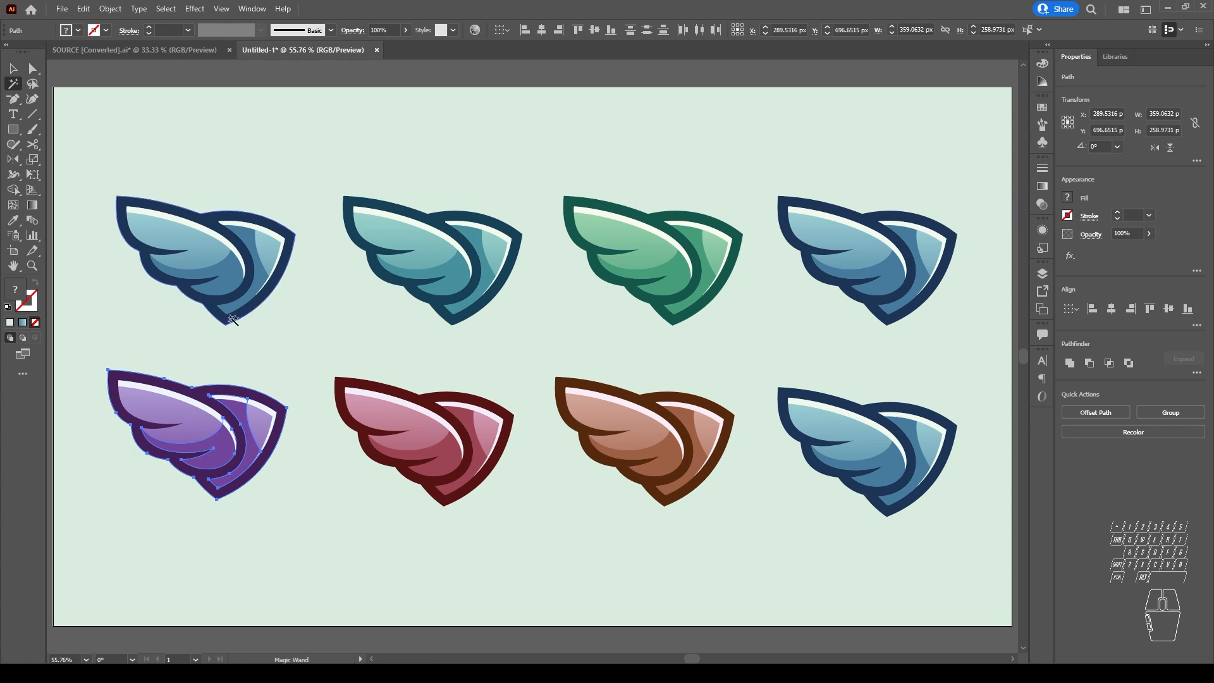
Step: Magic Wand-select the shapes matching the first wing's light blue gradient fill, and undo a trial upward move of them
click(199, 245)
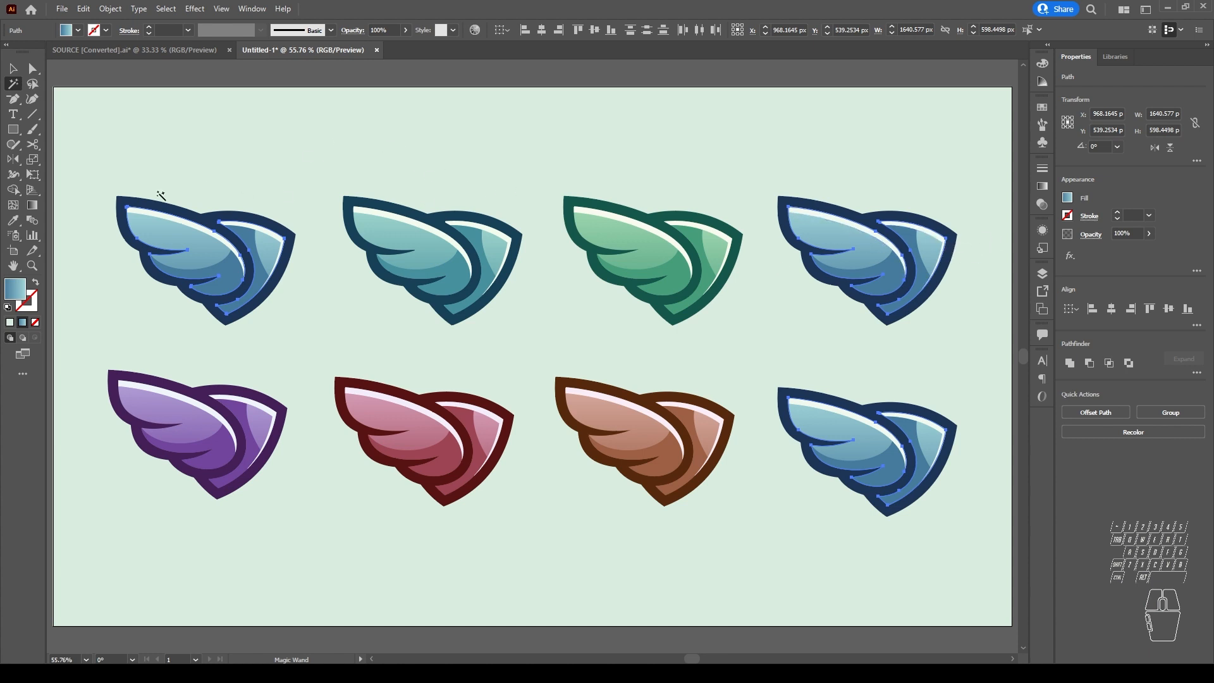
click(32, 68)
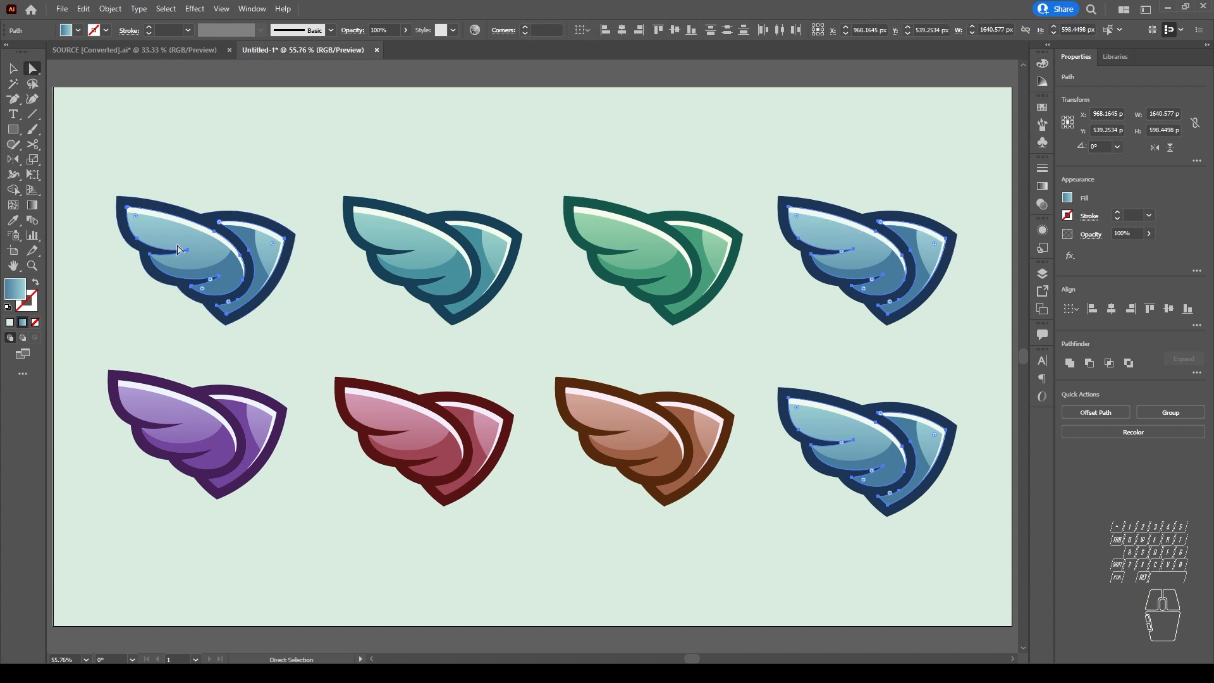
drag(159, 239, 166, 146)
key(ctrl+z)
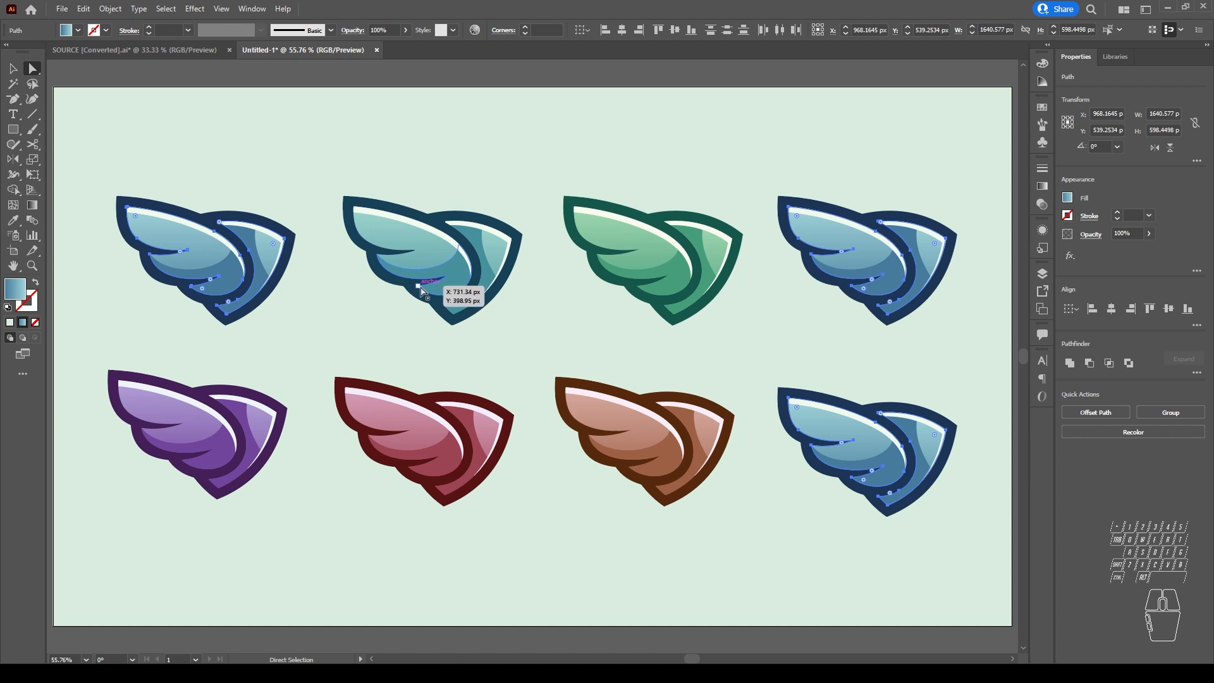
Step: Select only the light teal feather shape of the second wing in the upper row, and clear the selection
click(422, 223)
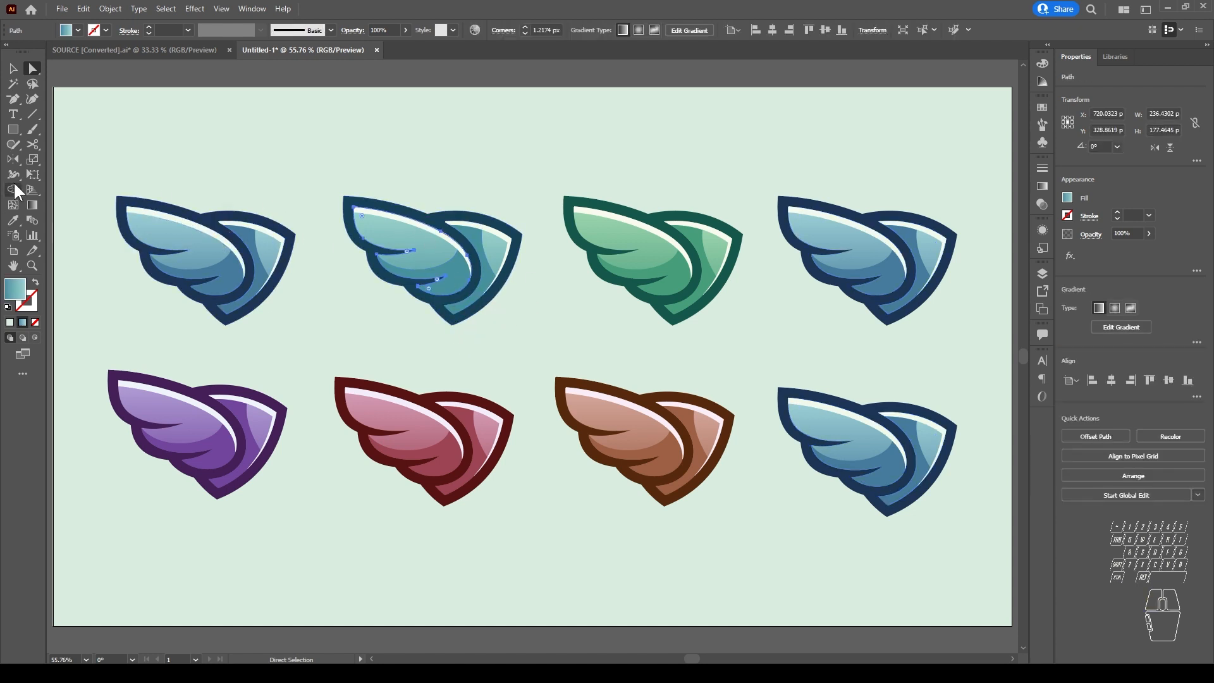
click(12, 84)
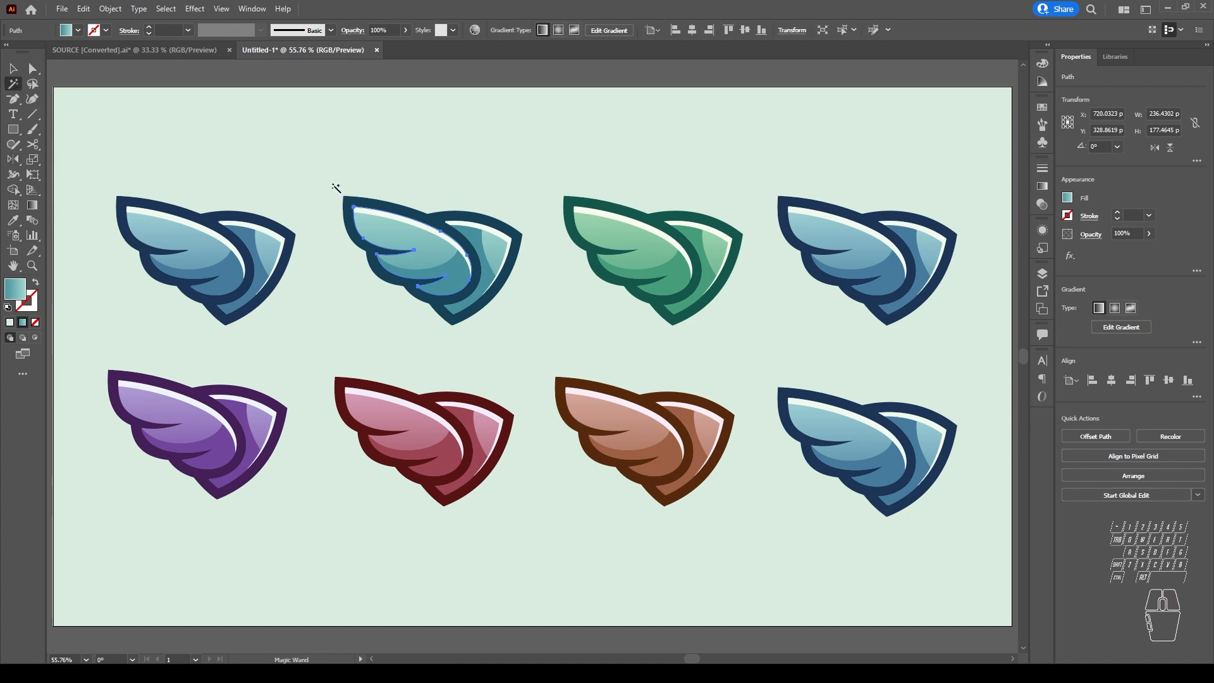
key(v)
click(317, 171)
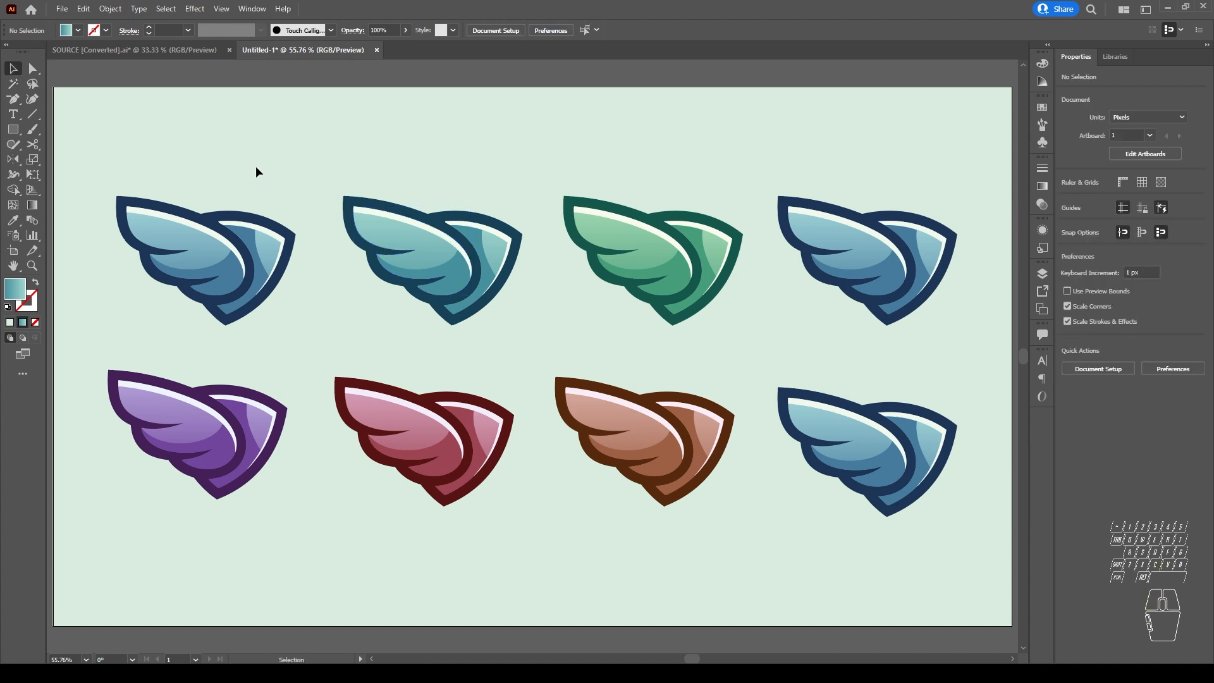
Step: Select the first blue wing of the upper row together with the blue wing at the end of the lower row
drag(94, 150, 539, 343)
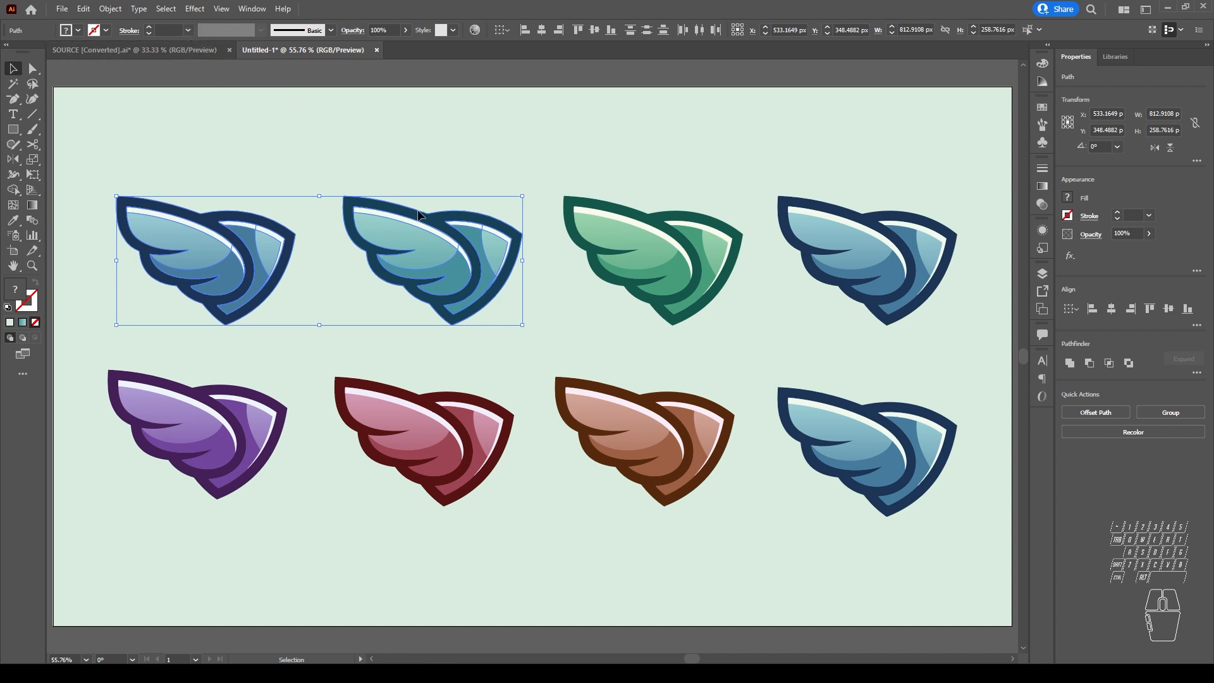
click(434, 186)
click(229, 249)
drag(93, 144, 312, 342)
drag(766, 344, 980, 530)
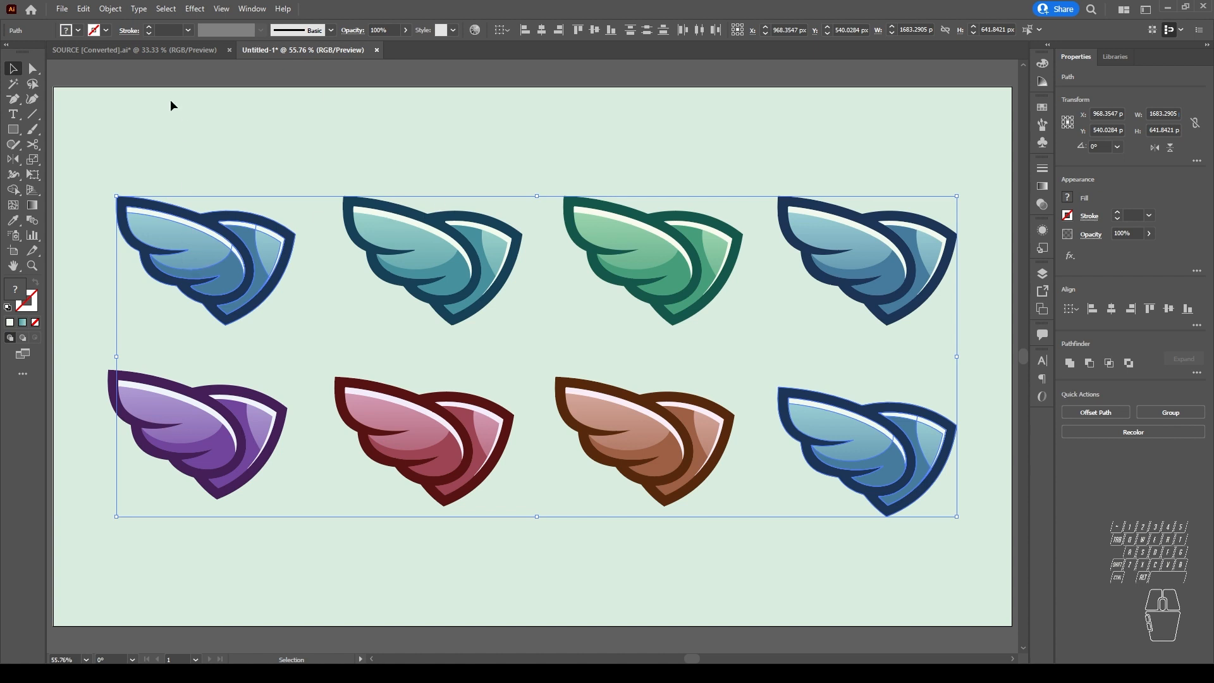
Step: Save the current selection of the two blue wings under the name "test"
click(165, 9)
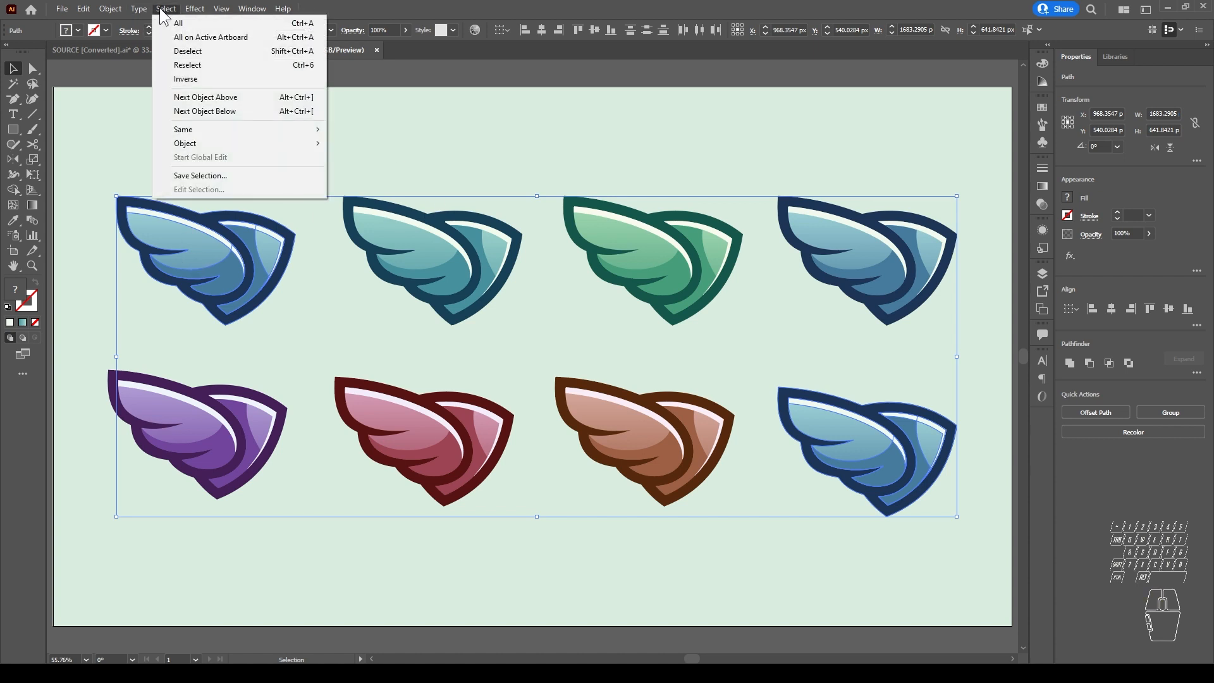
mouse_move(195, 8)
click(243, 175)
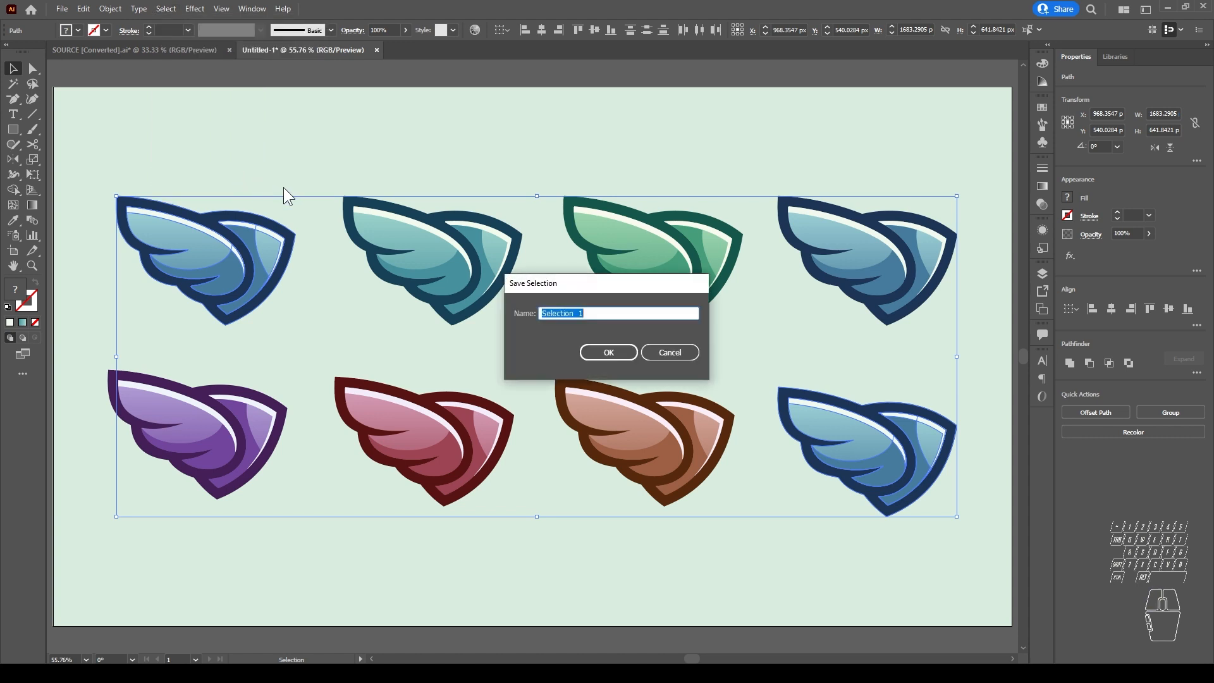
text(test)
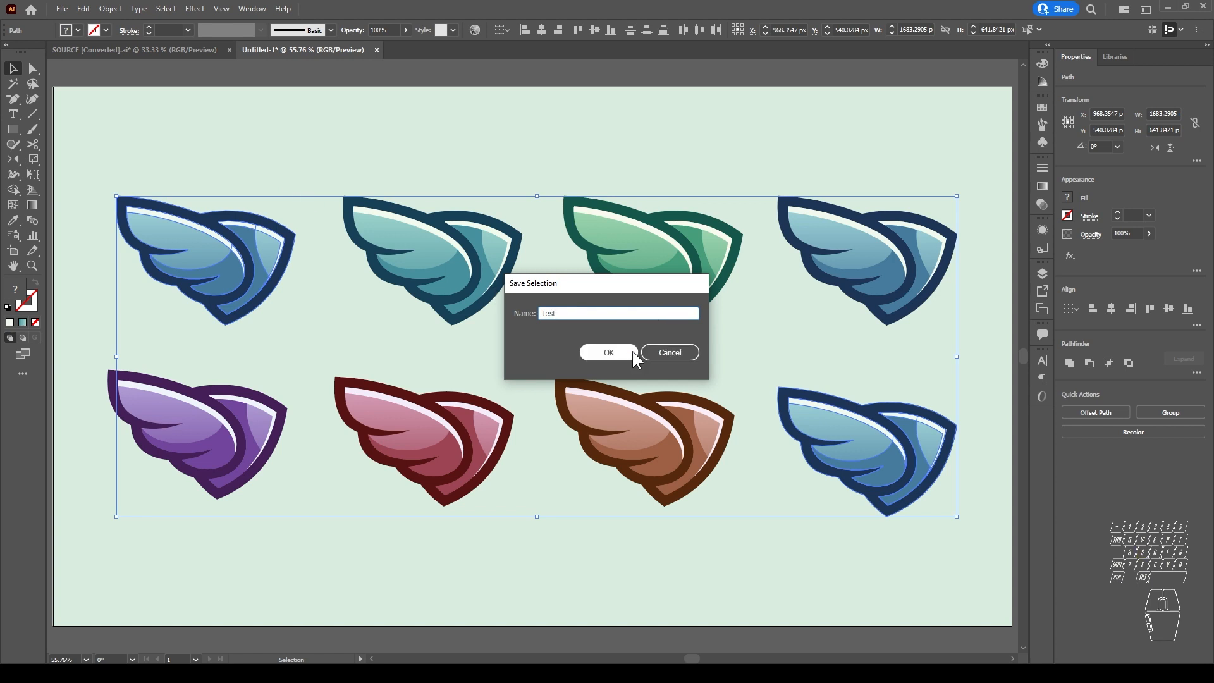
click(607, 358)
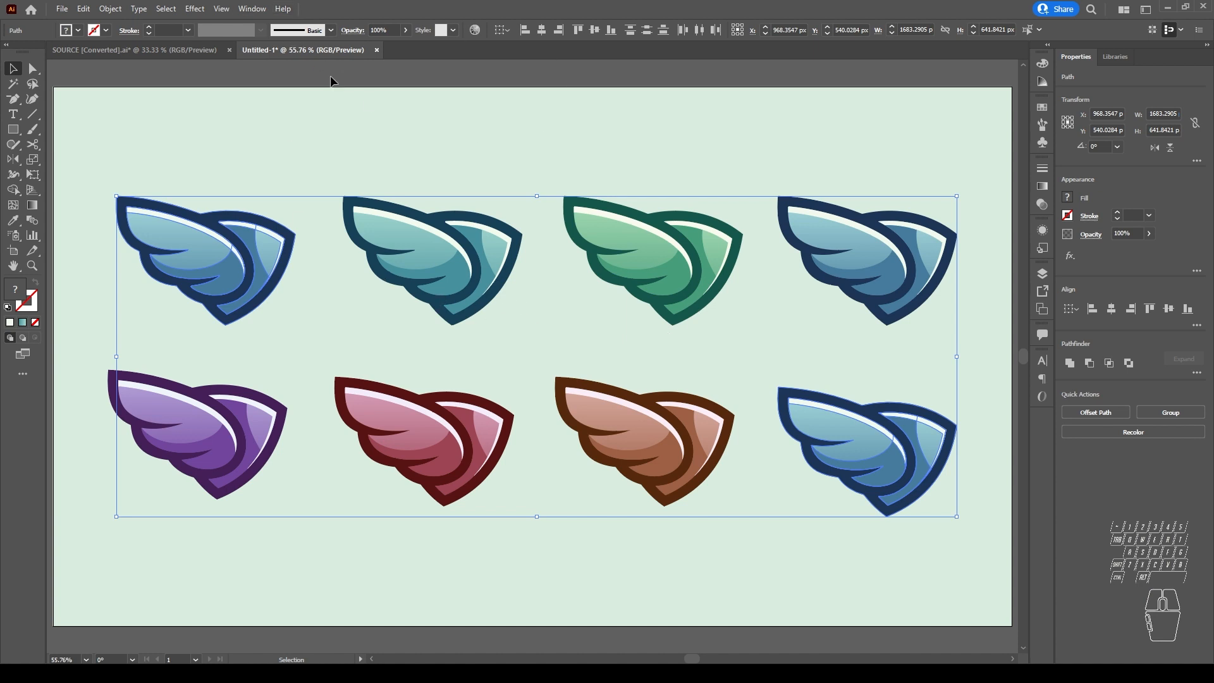
Step: Move the first upper-row wing up and left, and the last lower-row wing down and right, toward opposite artboard corners
click(665, 182)
drag(77, 160, 309, 334)
drag(232, 271, 207, 181)
drag(759, 352, 955, 502)
drag(917, 458, 953, 547)
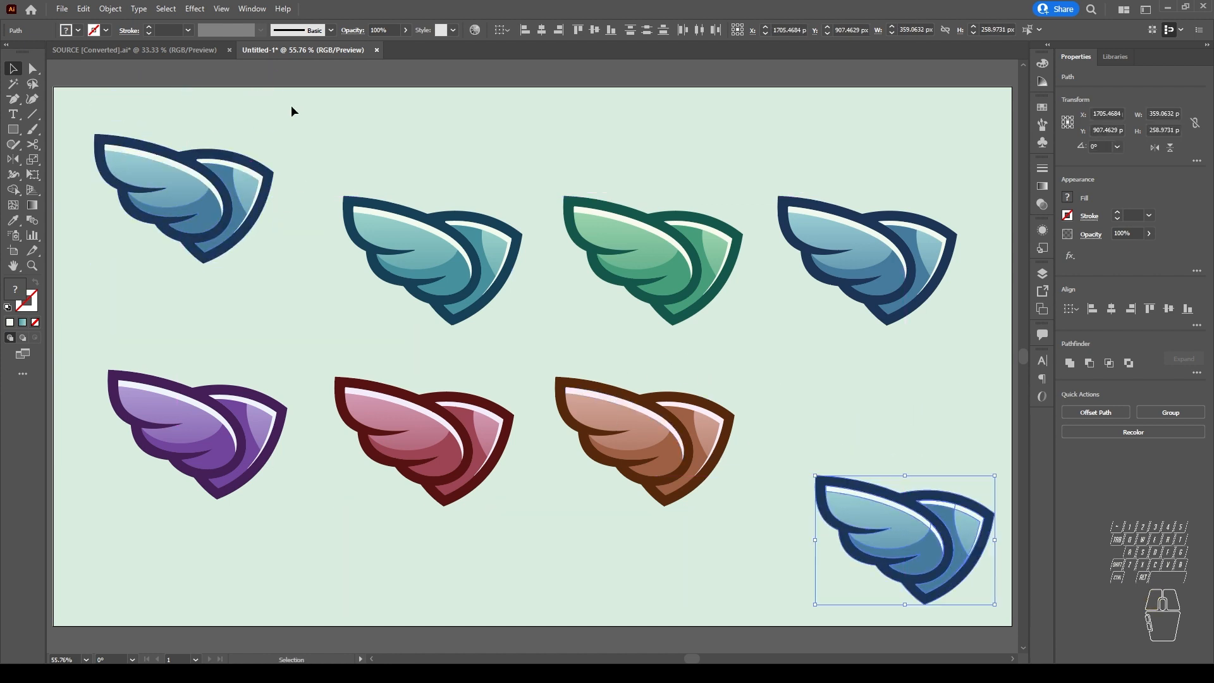
Step: Recall the saved selection "test" and undo a trial move of its two blue wings
click(167, 10)
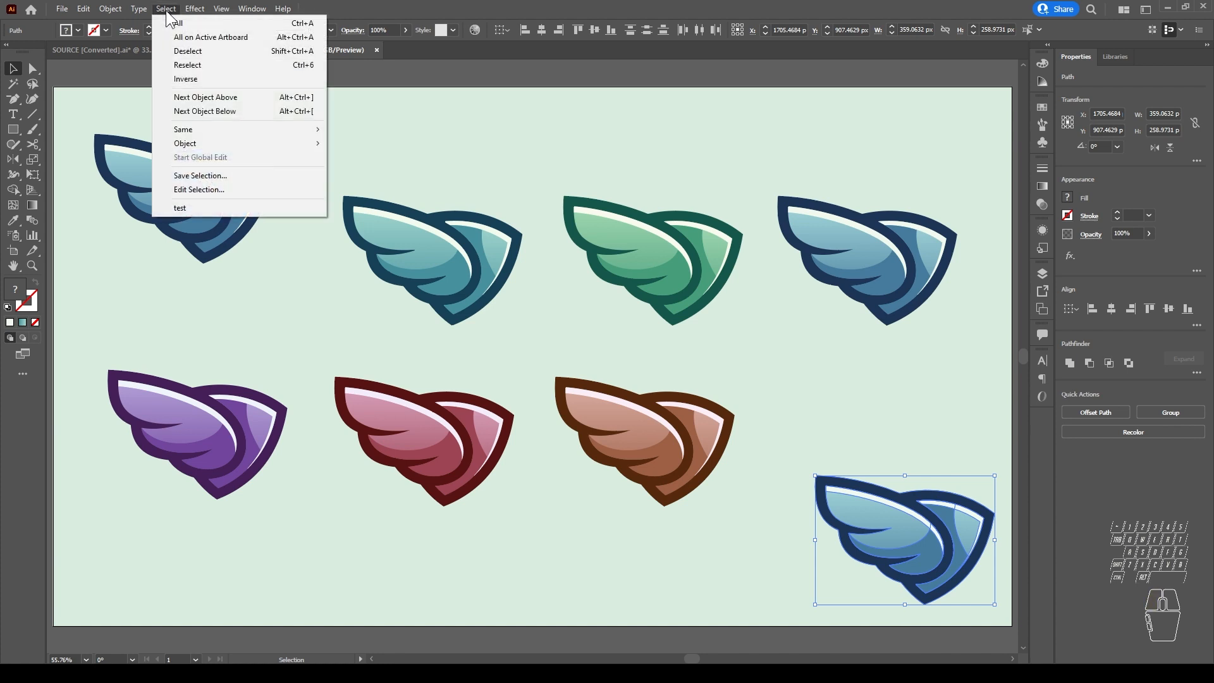
click(189, 207)
mouse_move(201, 203)
mouse_down()
mouse_move(147, 244)
mouse_move(120, 139)
mouse_move(186, 262)
mouse_move(196, 199)
mouse_up()
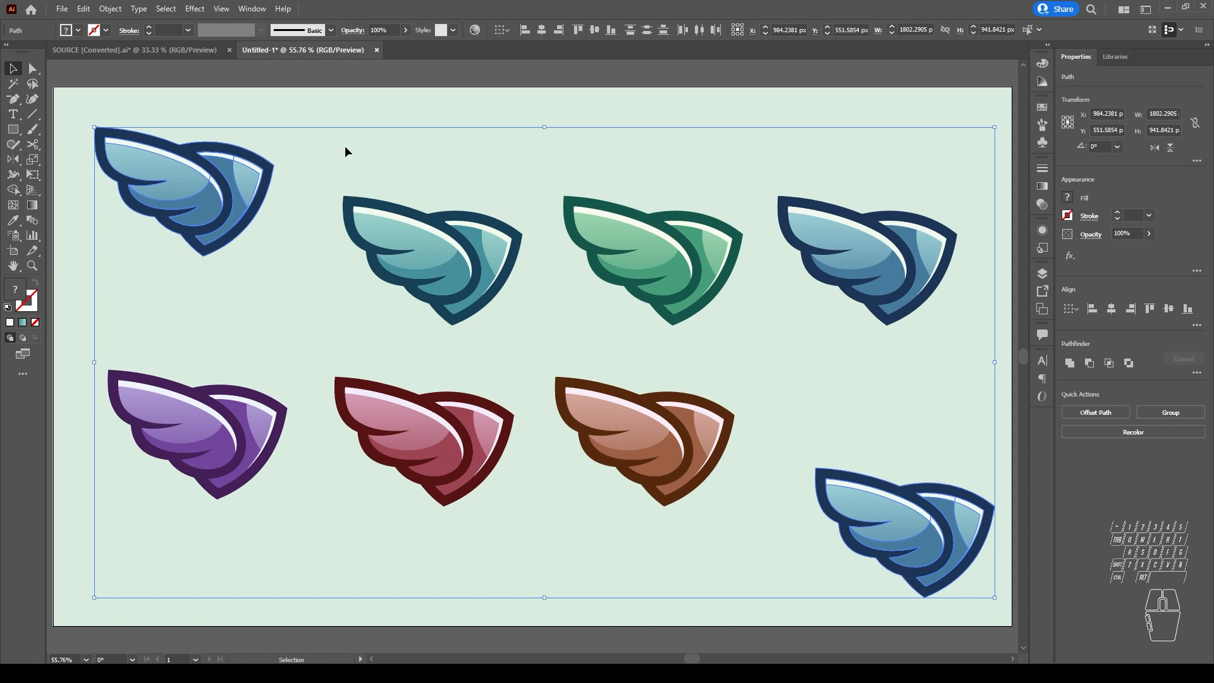
key(ctrl+z)
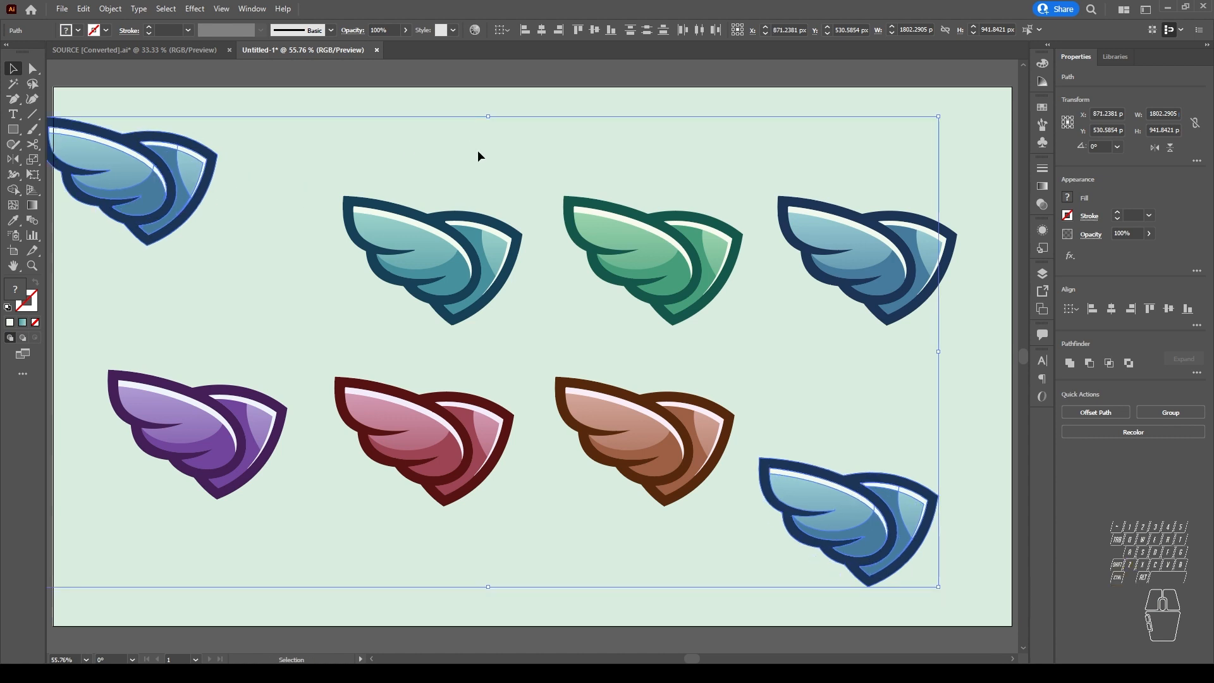
key(ctrl+shift+z)
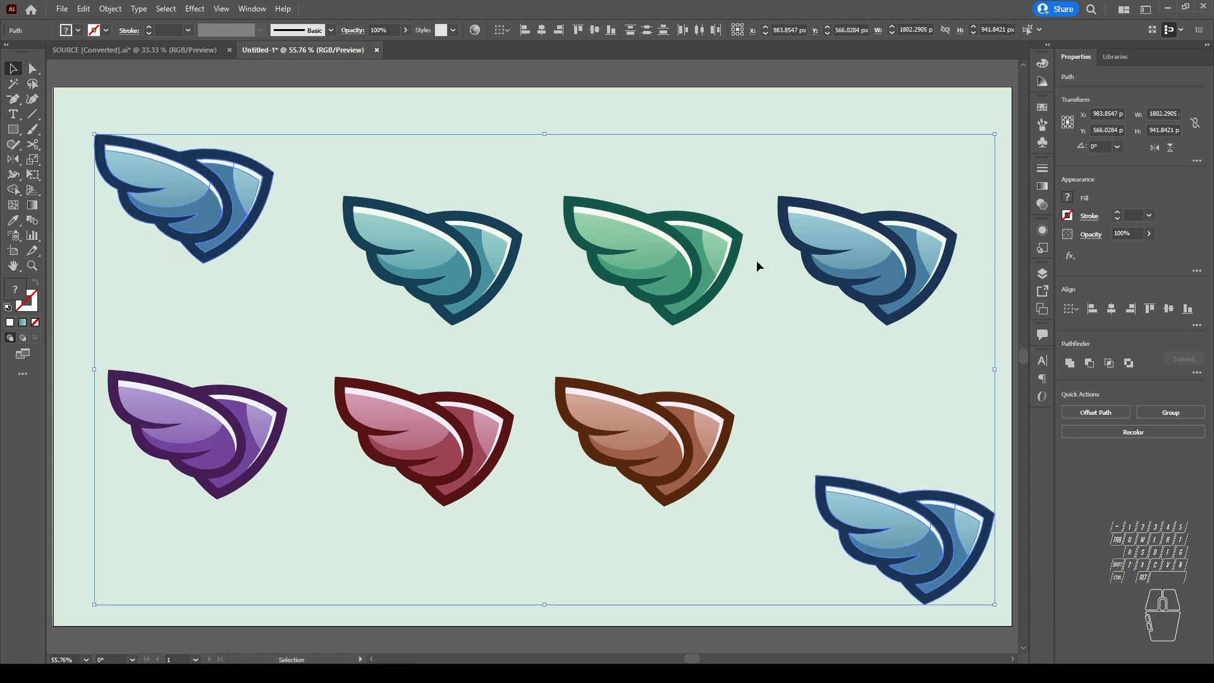